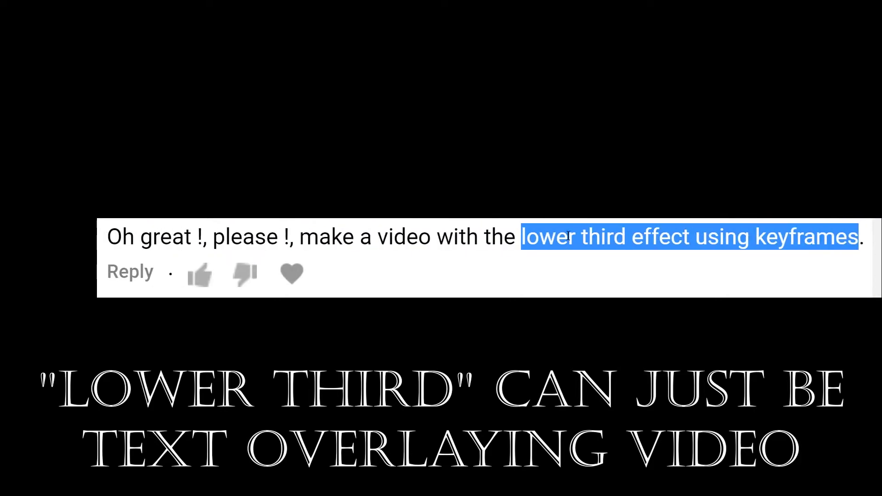
Bring up an empty Untitled project in the Shotcut window.
click(548, 231)
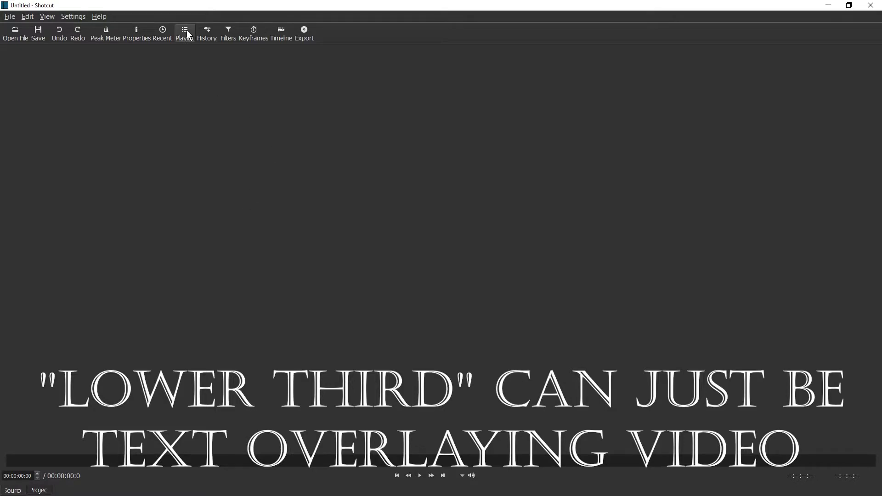
Drag Video Looking.MP4 from the playlist onto track V1 and enlarge the timeline area.
click(185, 33)
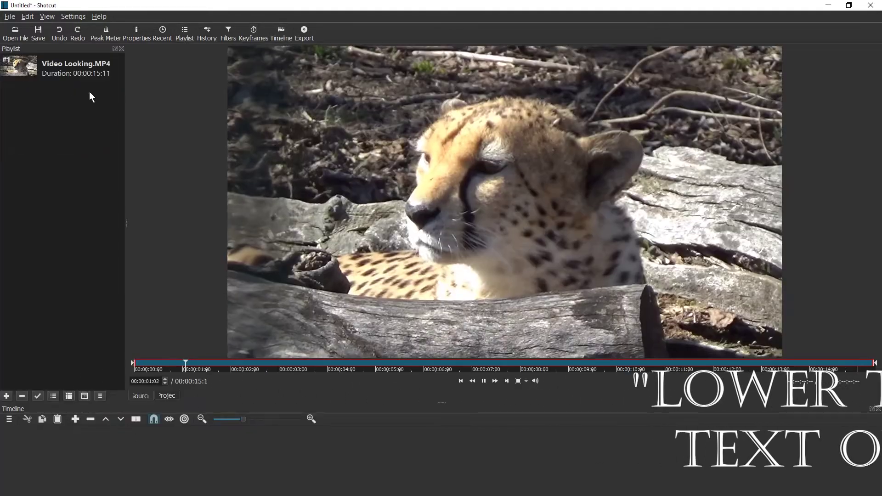
drag(73, 68, 101, 433)
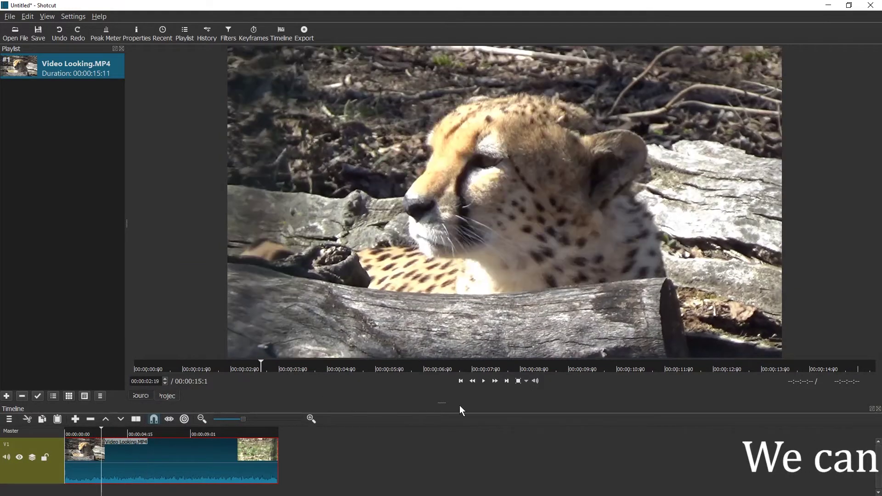
drag(459, 406, 459, 319)
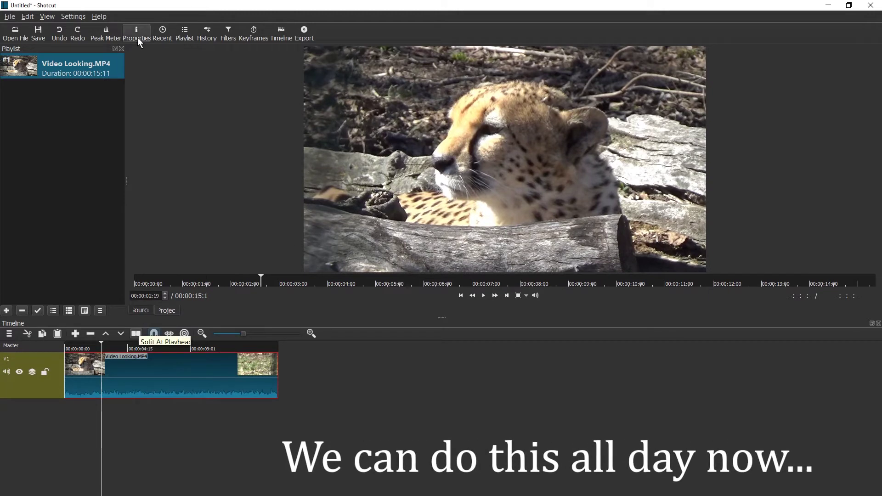
Add a Text filter reading 'Subscribe to Tux Designer' over 'of course a horse'.
click(229, 36)
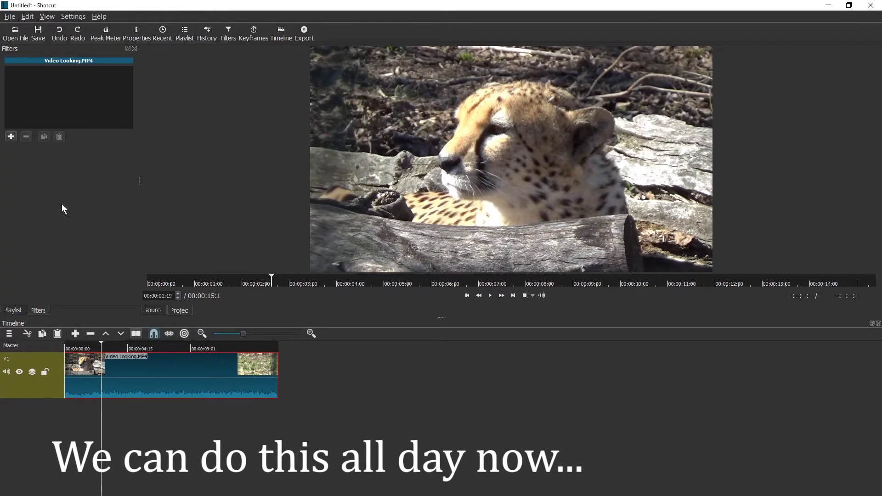
click(13, 137)
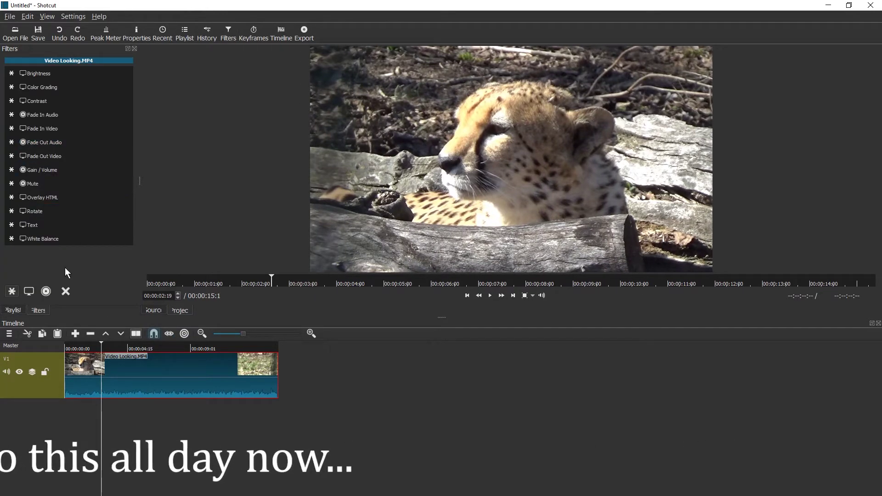
click(54, 226)
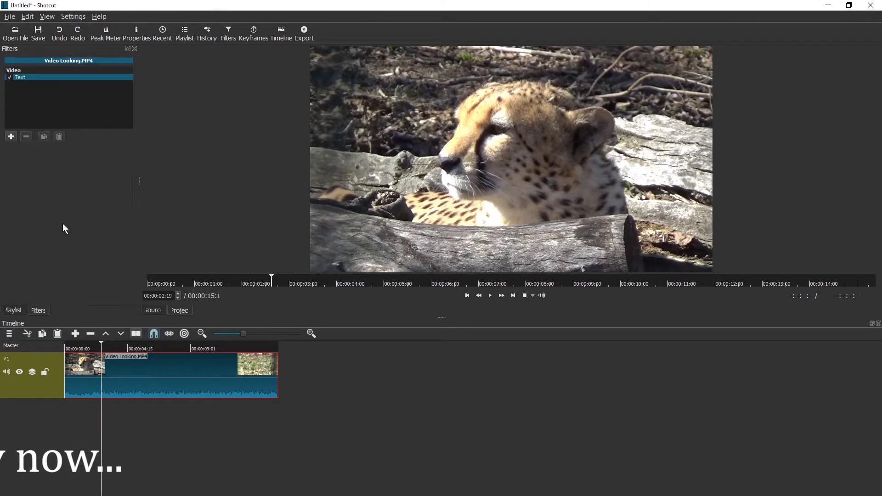
drag(80, 161, 6, 164)
text(Subsc)
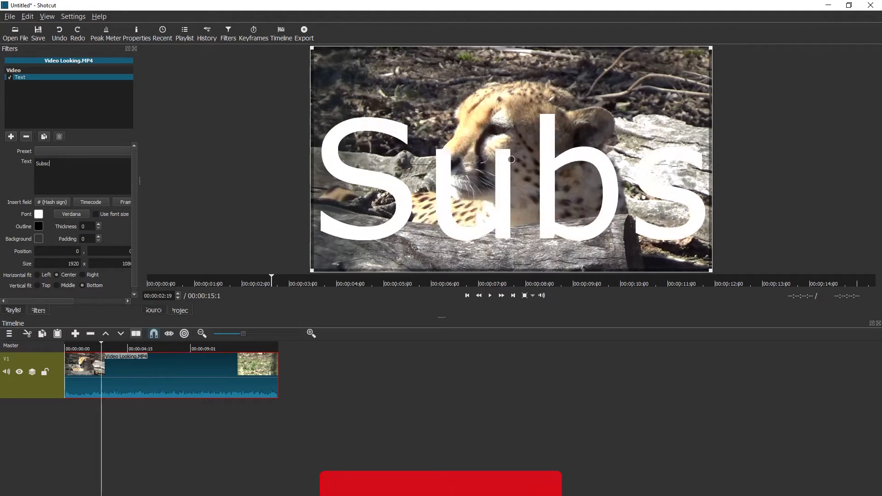
text(ribe to Tux Designer)
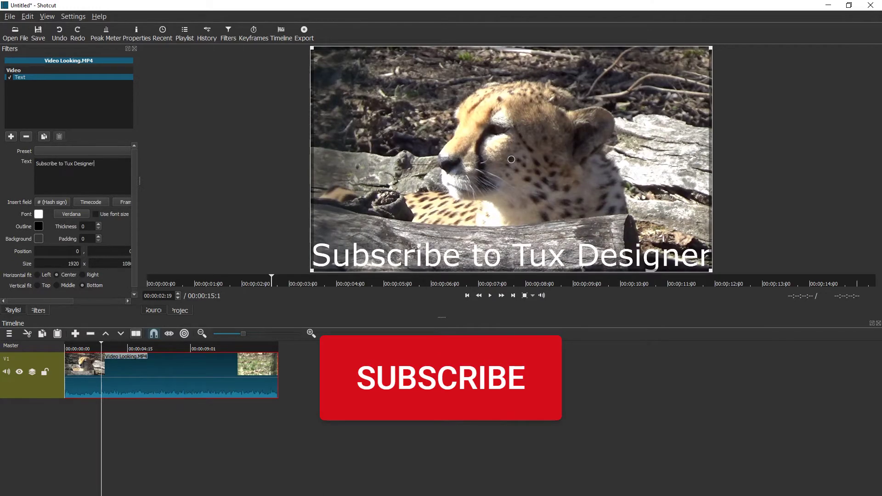
key(Return)
text(of course a horse)
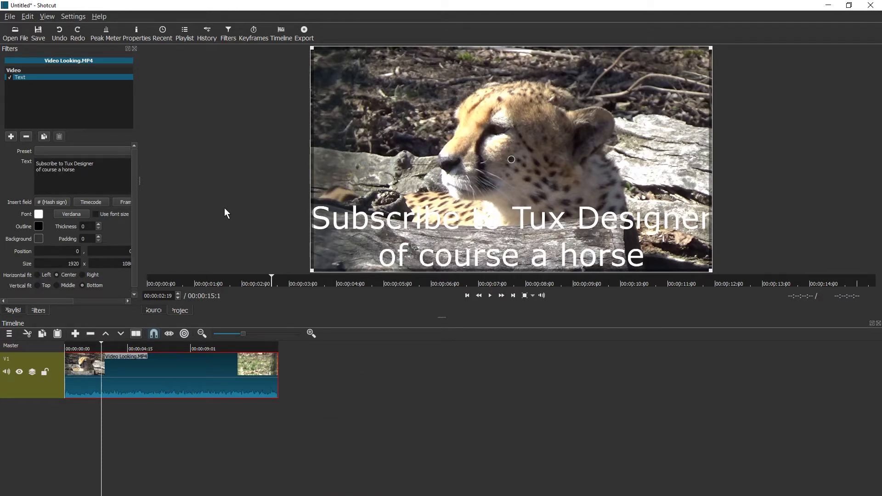
Enable Use font size and confirm the title's font in the Font dialog.
drag(137, 209, 250, 207)
click(95, 214)
click(71, 214)
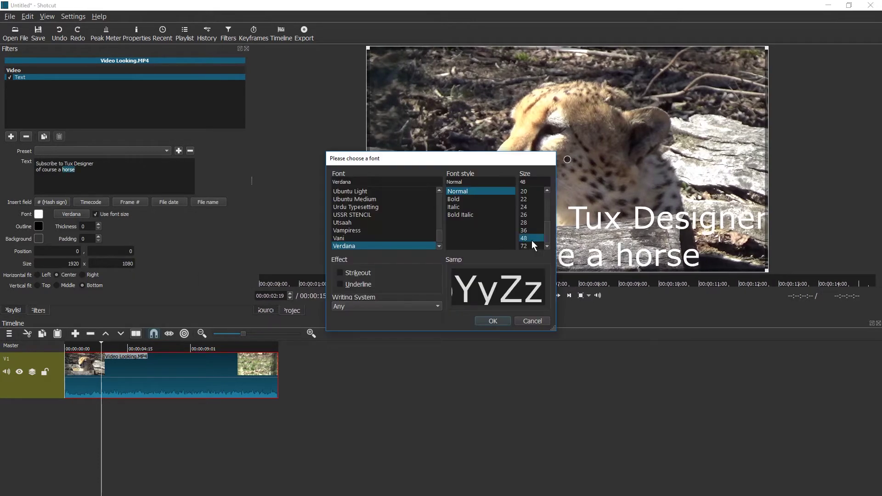
click(505, 320)
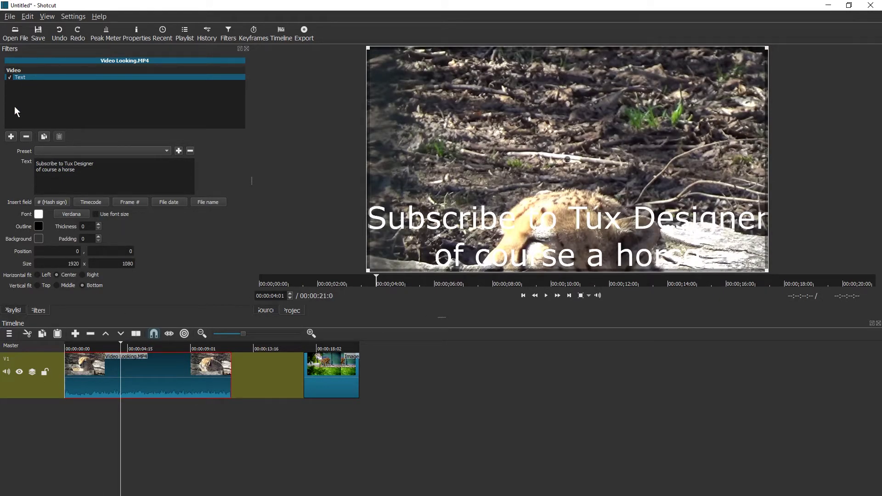
Remove the Text filter and add a second video track above V1.
click(27, 135)
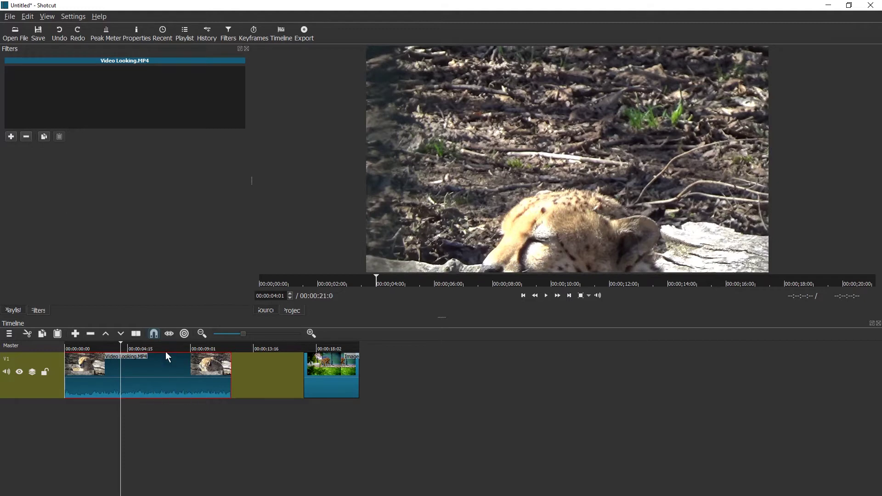
right_click(43, 389)
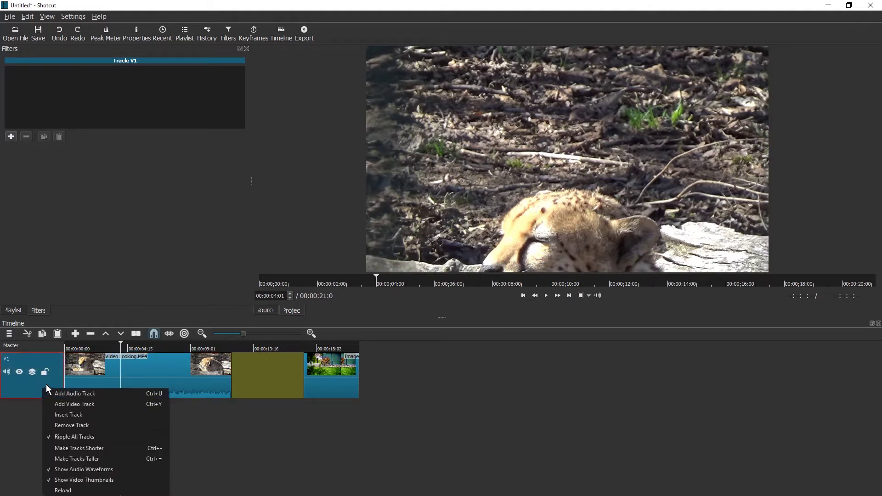
click(87, 403)
Create a Color clip of transparent white #00FFFFFF with alpha set to 0.
click(13, 310)
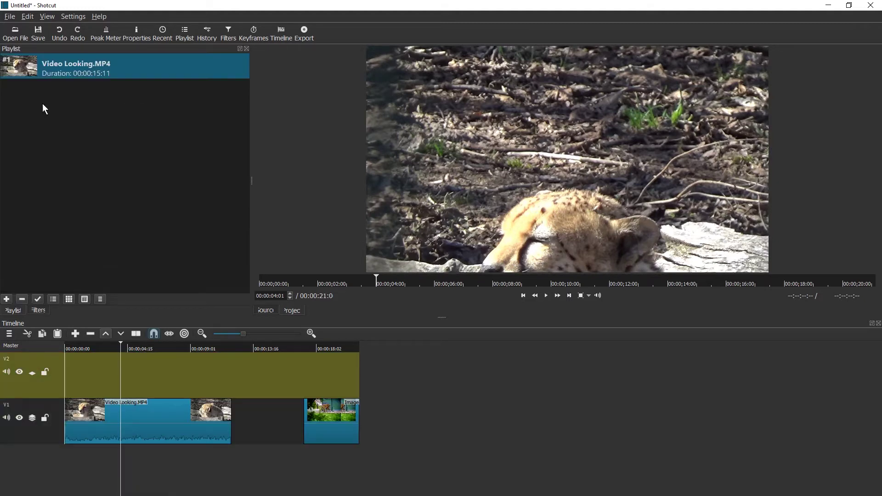
click(11, 18)
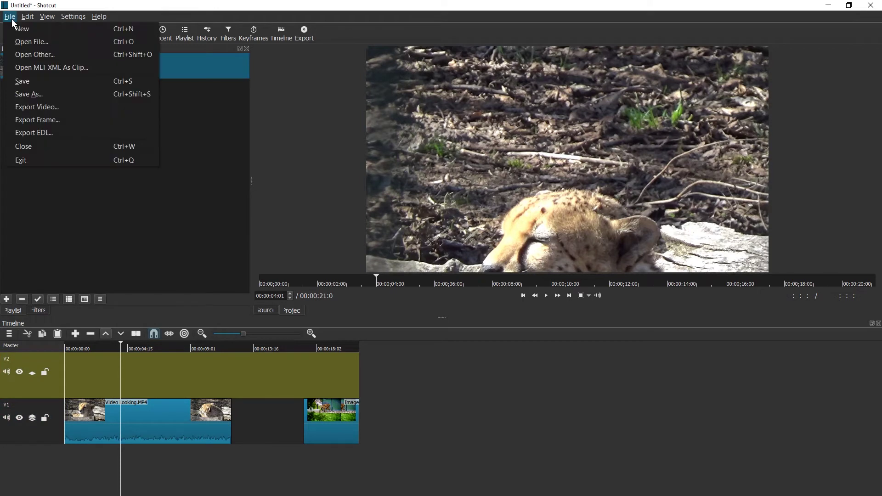
click(39, 54)
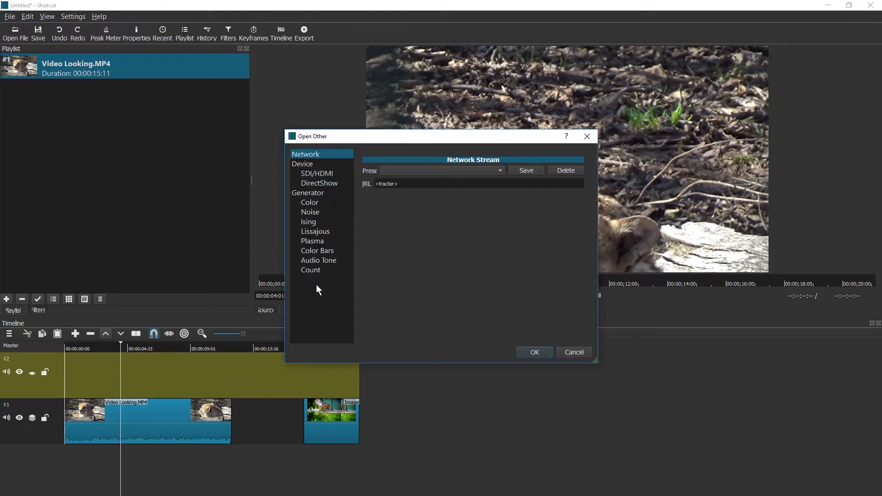
click(323, 203)
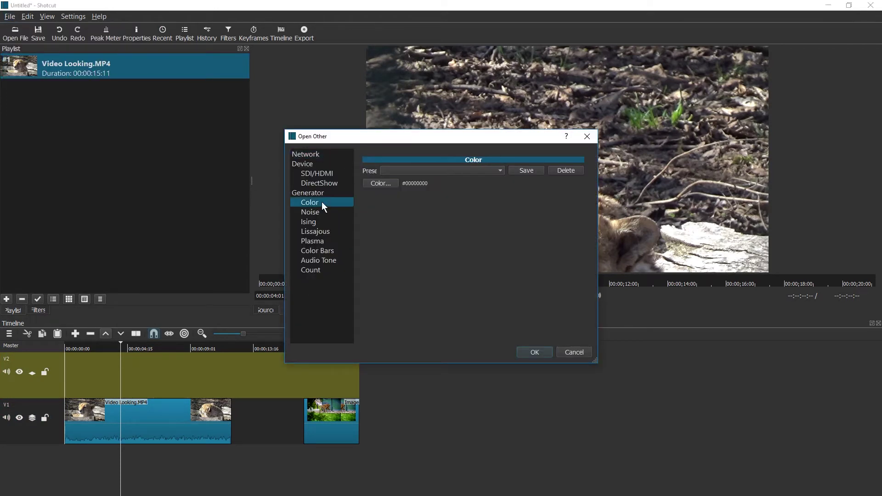
click(391, 185)
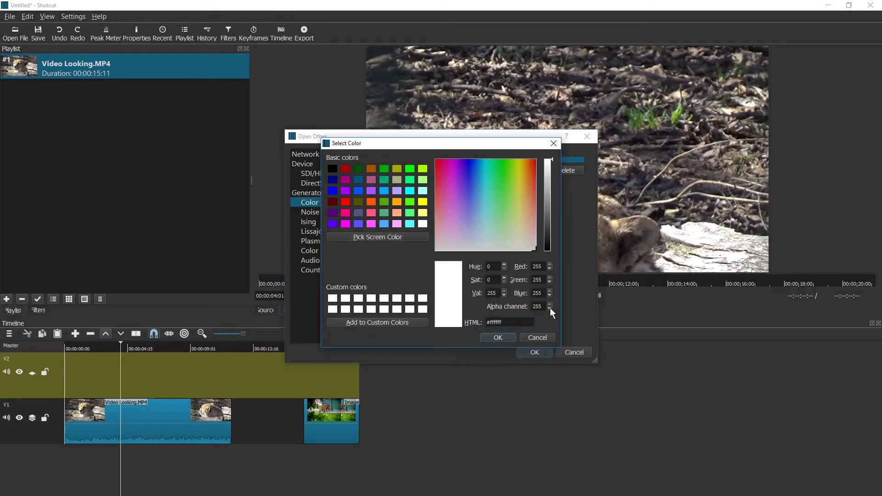
text(0)
click(511, 337)
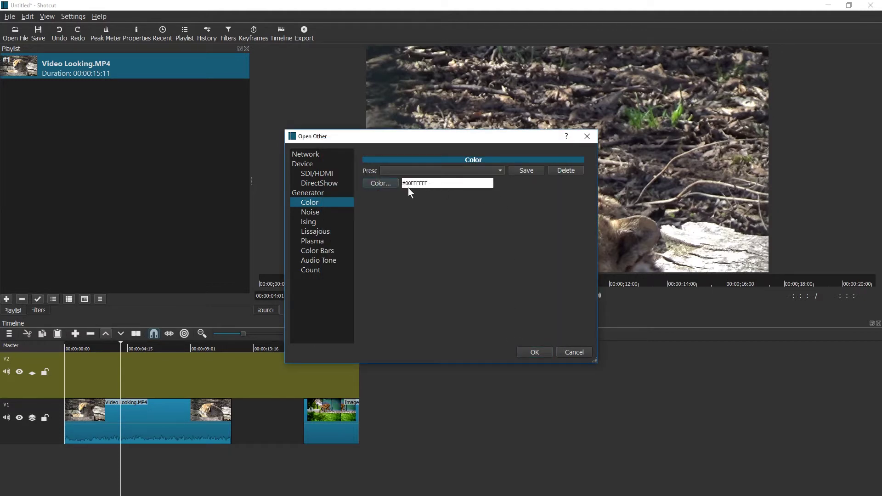
key(Return)
Place the colour clip on V2, cut off its excess end, and start it at zero.
drag(538, 191, 288, 378)
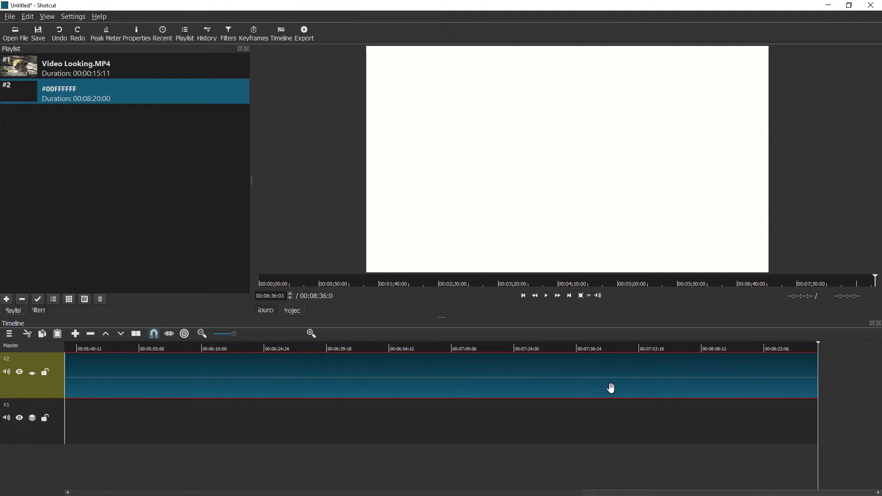
scroll(612, 386, down, 5)
click(109, 346)
key(s)
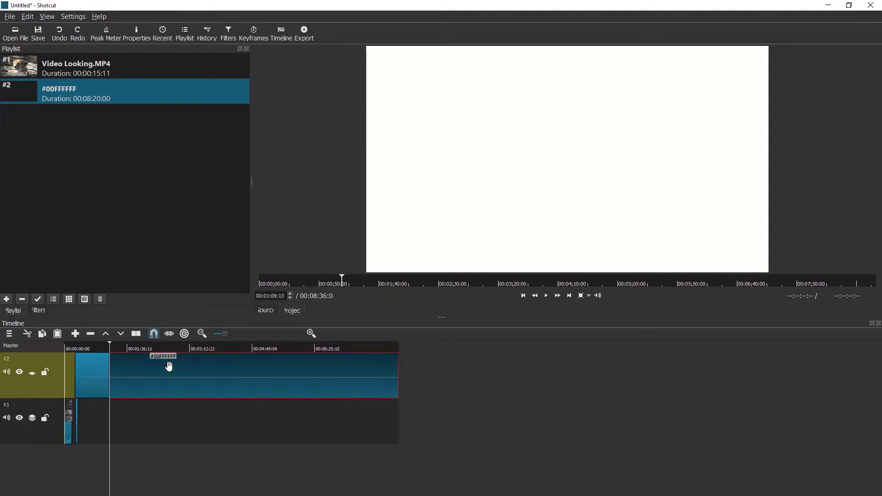
key(Delete)
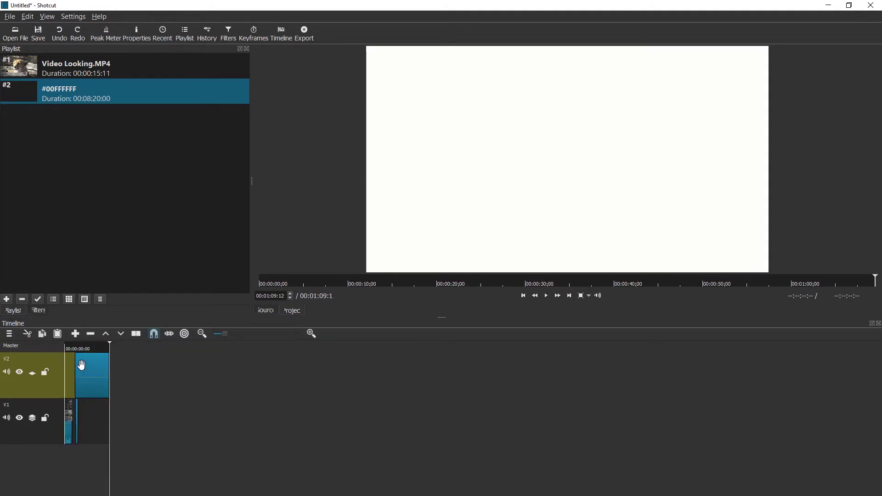
scroll(80, 370, up, 3)
drag(248, 373, 73, 374)
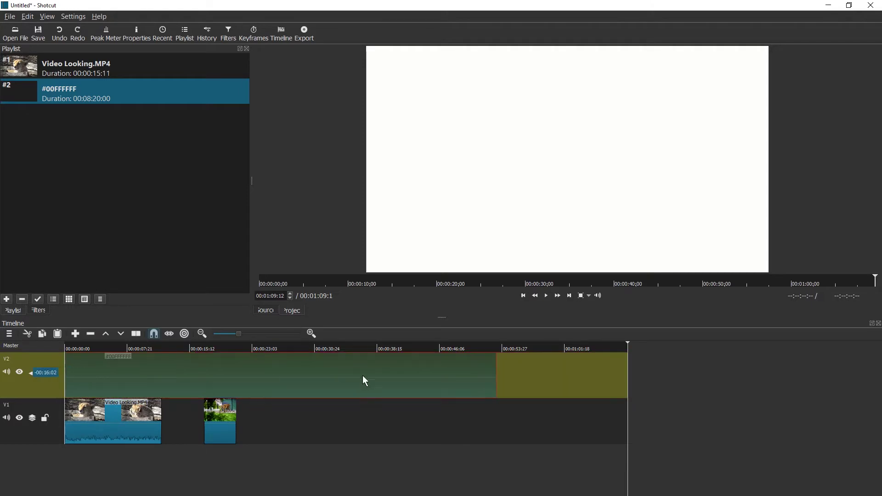
Split the V2 clip at 00:00:11:19 and delete the right-hand piece.
click(111, 351)
click(137, 368)
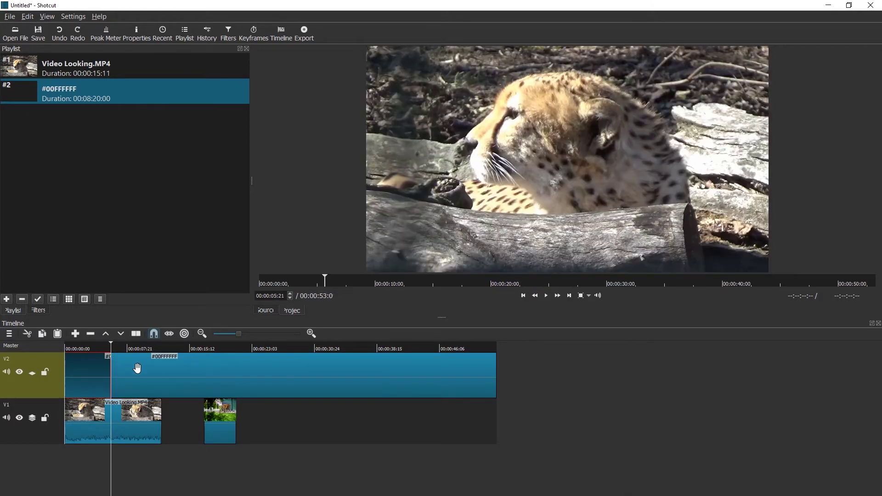
click(159, 350)
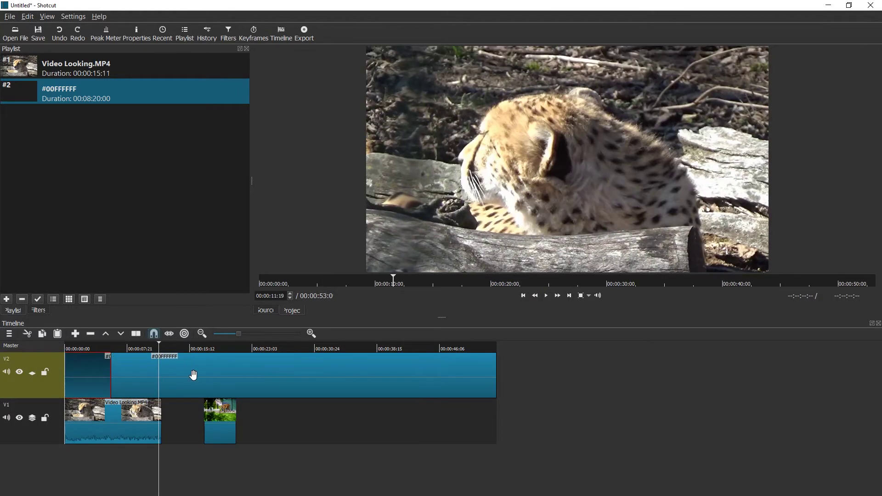
key(s)
right_click(256, 365)
drag(210, 367, 215, 370)
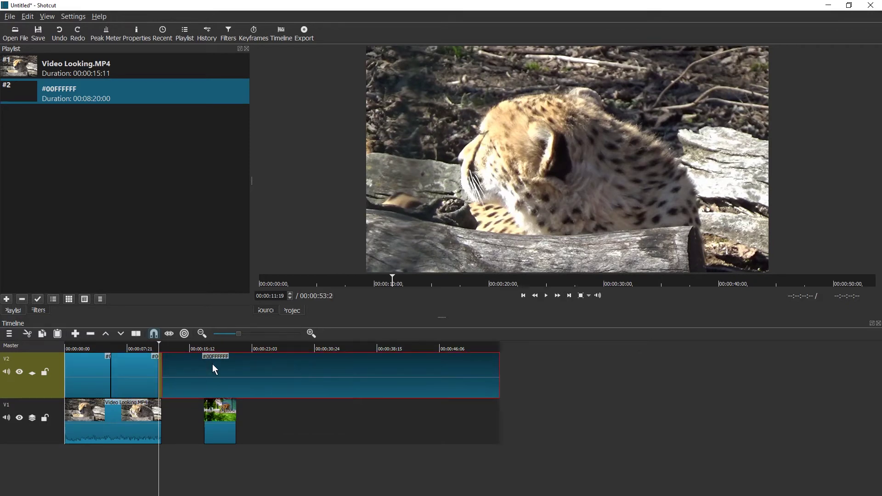
key(Delete)
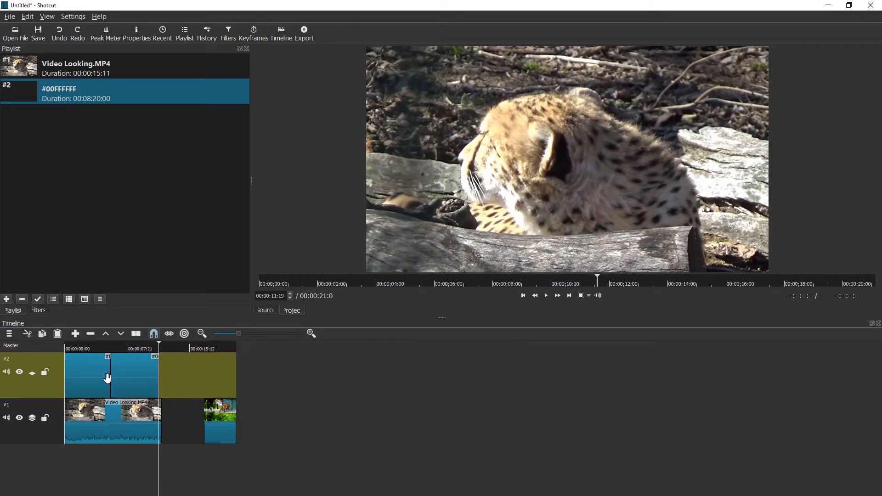
Zoom the timeline and select the first #00FFFFFF clip, playhead at 00:00:02:10.
scroll(96, 378, up, 1)
scroll(143, 378, up, 1)
click(135, 361)
click(69, 347)
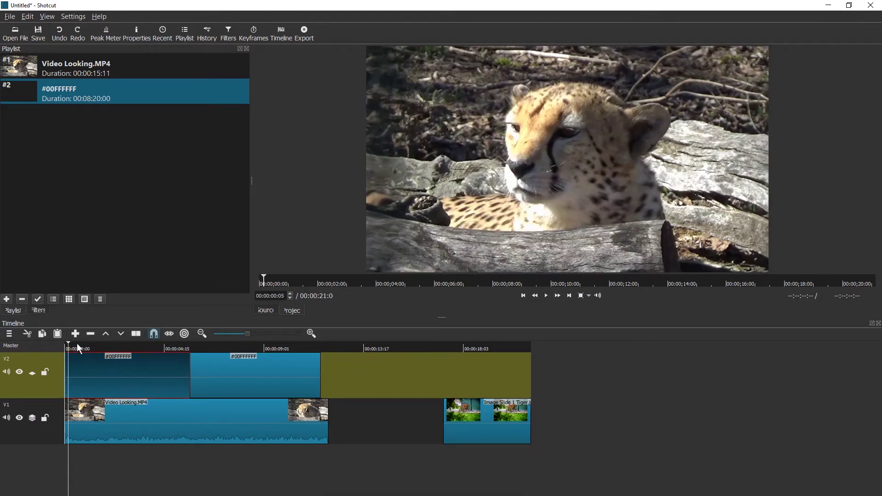
click(116, 350)
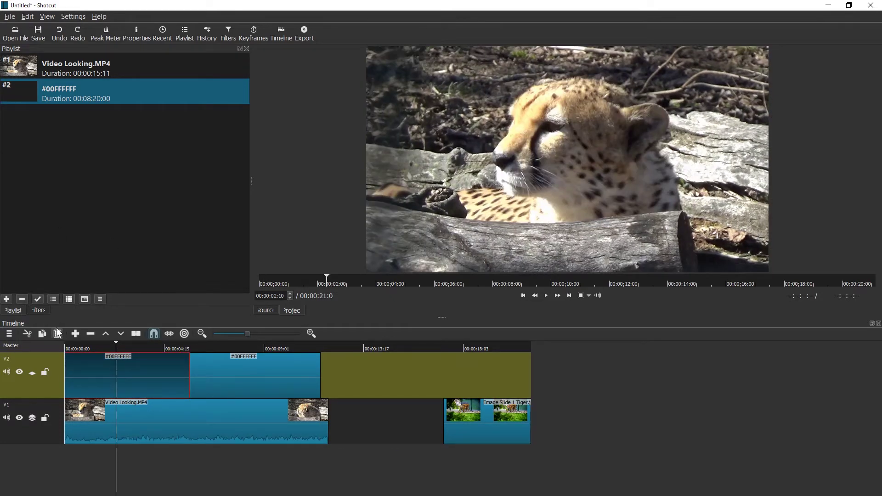
Add a Text filter from the video filters list to the first #00FFFFFF clip.
click(40, 311)
click(17, 137)
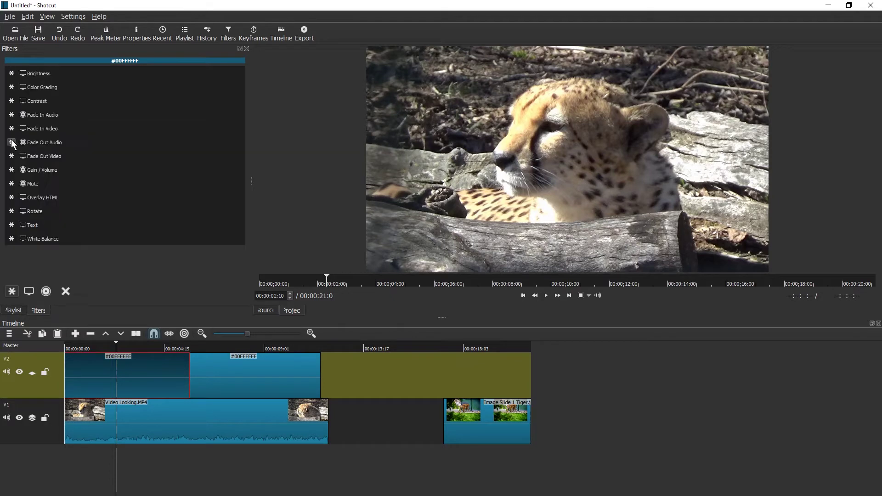
click(29, 291)
scroll(60, 248, down, 10)
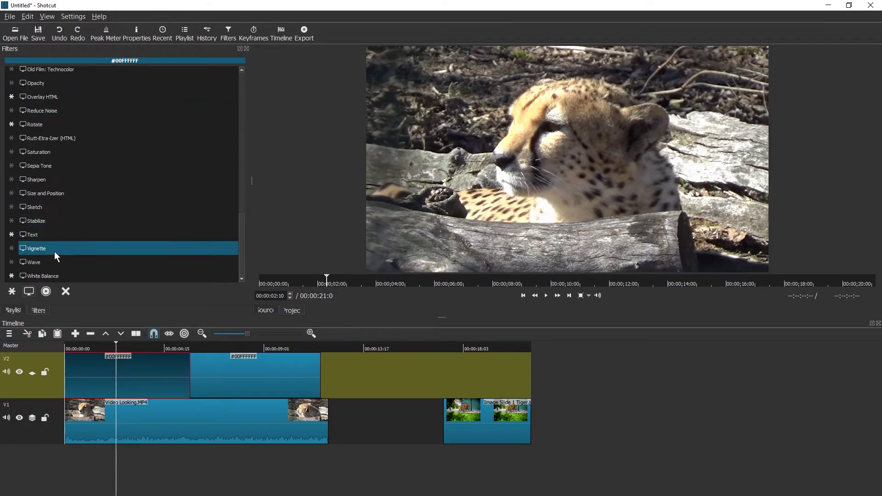
click(32, 232)
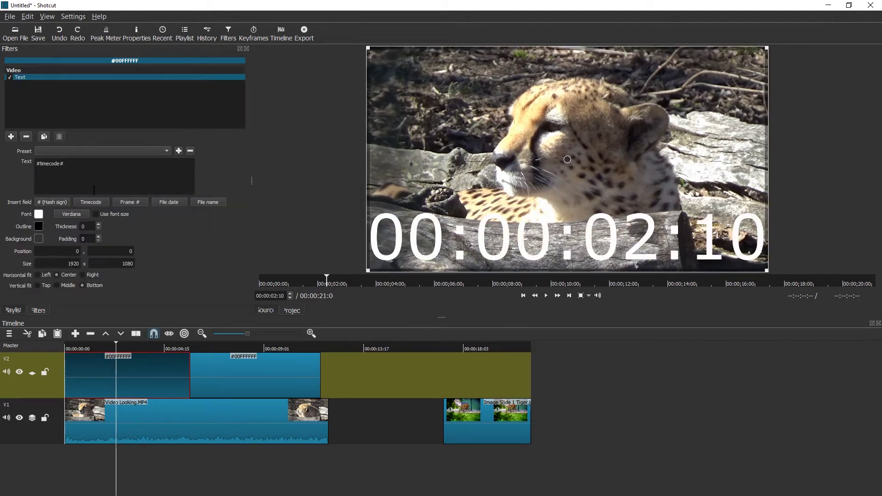
Replace the placeholder with two lines: 'Remember 2 sub' and 'horse loves u'.
triple_click(98, 171)
text(Remember 2)
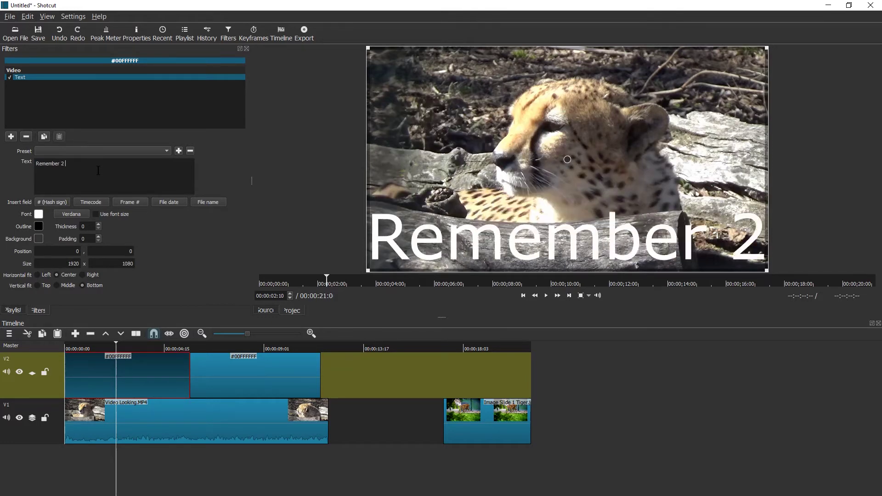
text( sub)
key(Return)
text(horse)
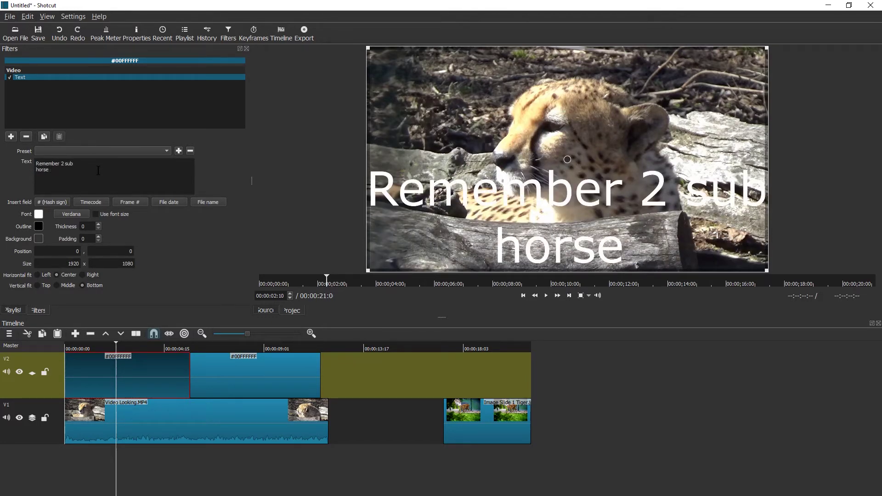
text( loves u)
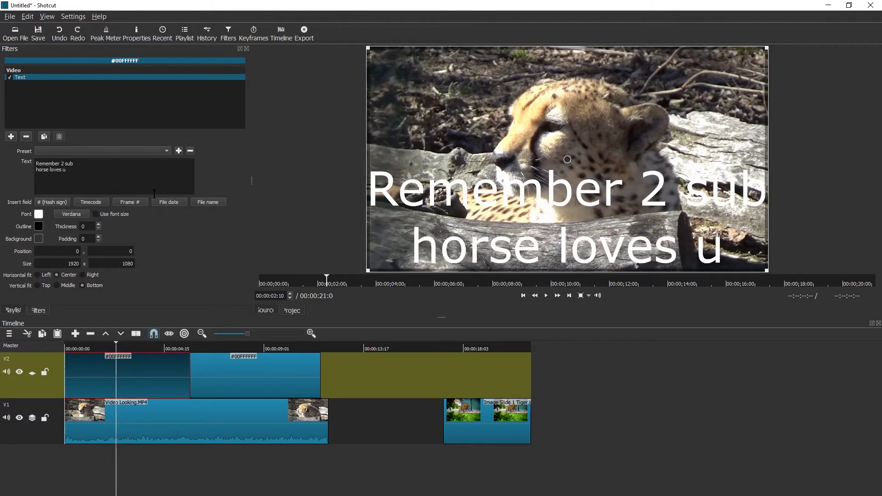
key(ctrl+a)
Enable Use font size and set the text size to 48.
text(1)
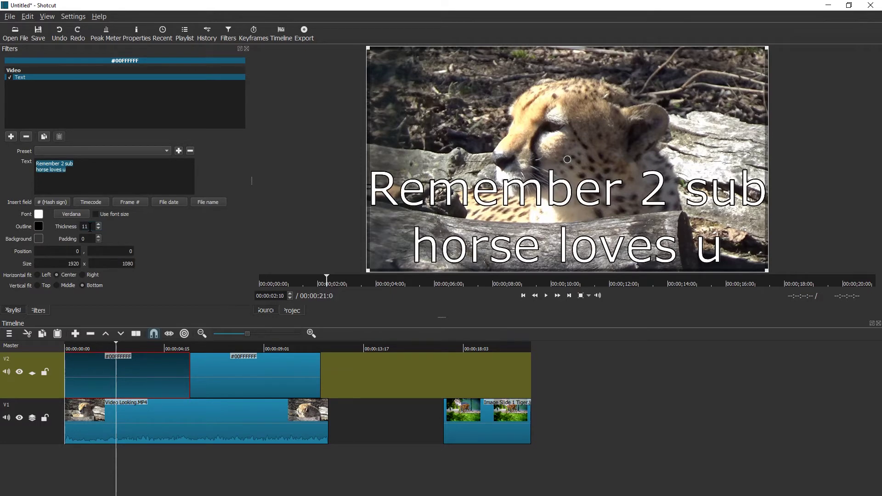
click(96, 215)
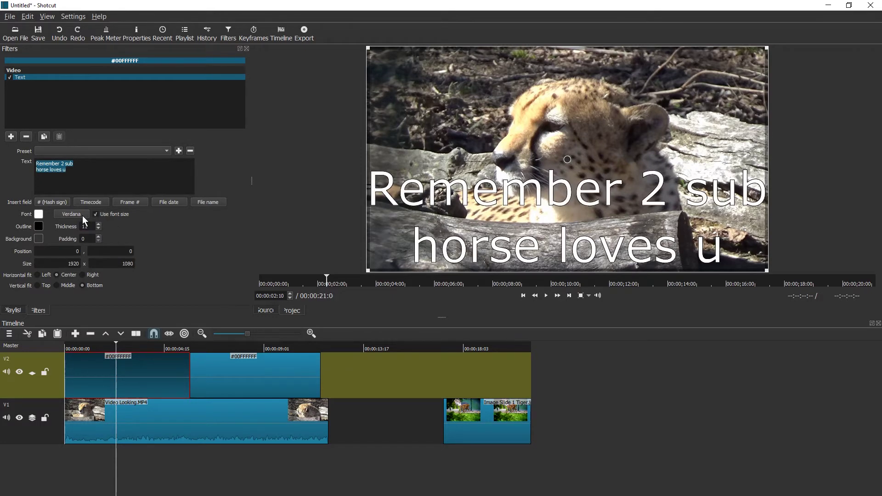
scroll(533, 220, down, 3)
click(526, 238)
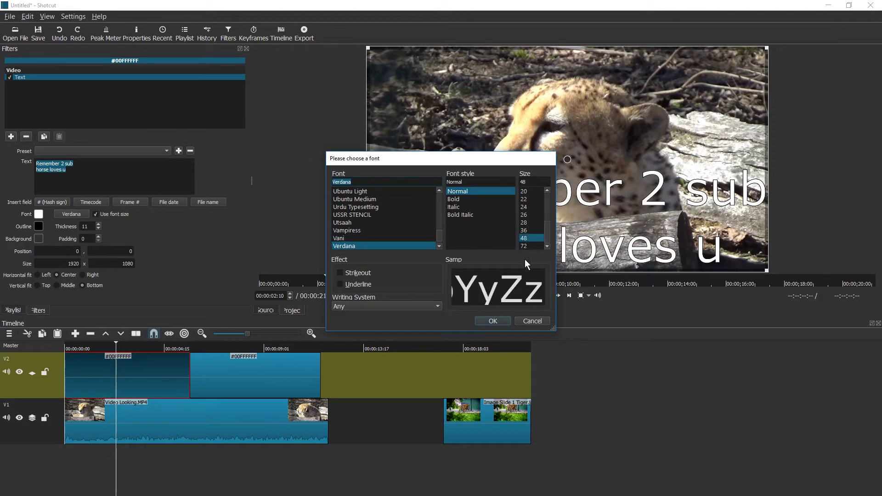
click(492, 321)
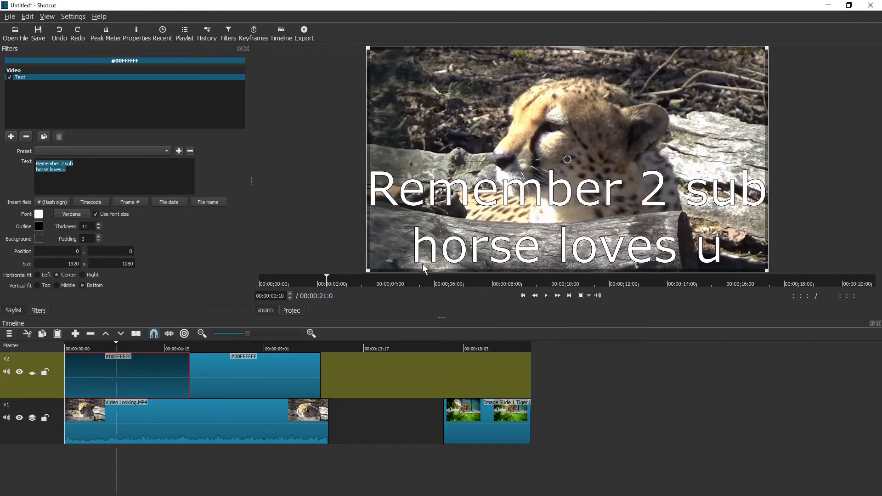
Switch the overlay font to Vani at size 48.
click(64, 215)
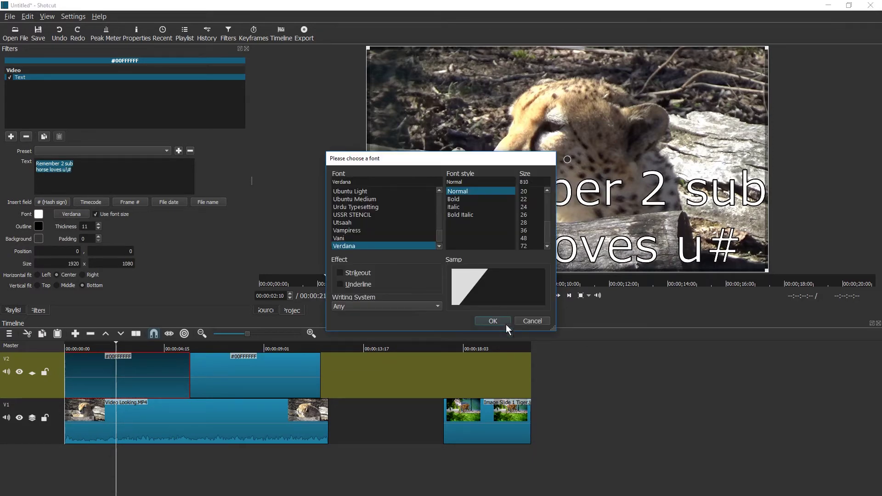
click(339, 239)
click(530, 239)
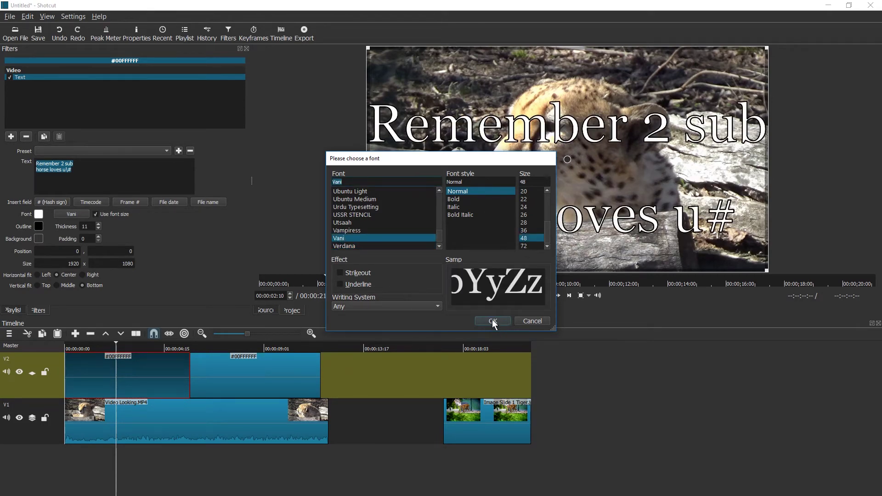
click(493, 321)
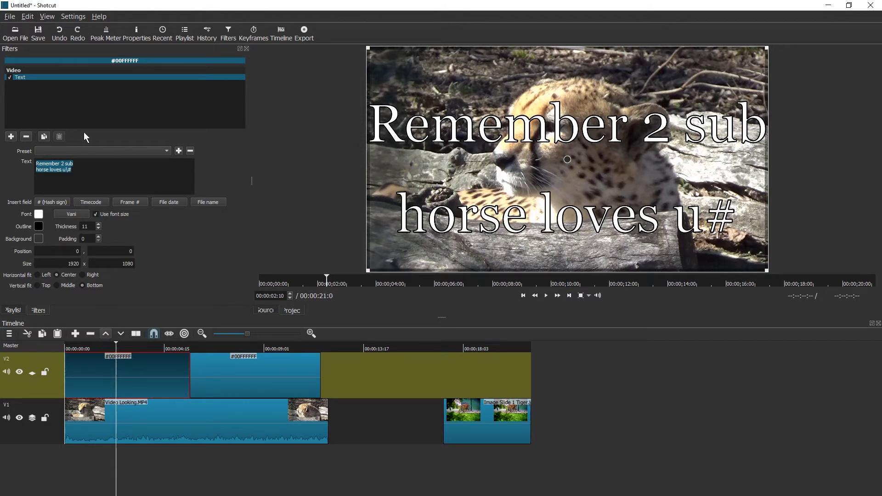
Add a Size and Position filter below the Text filter on the clip.
click(12, 136)
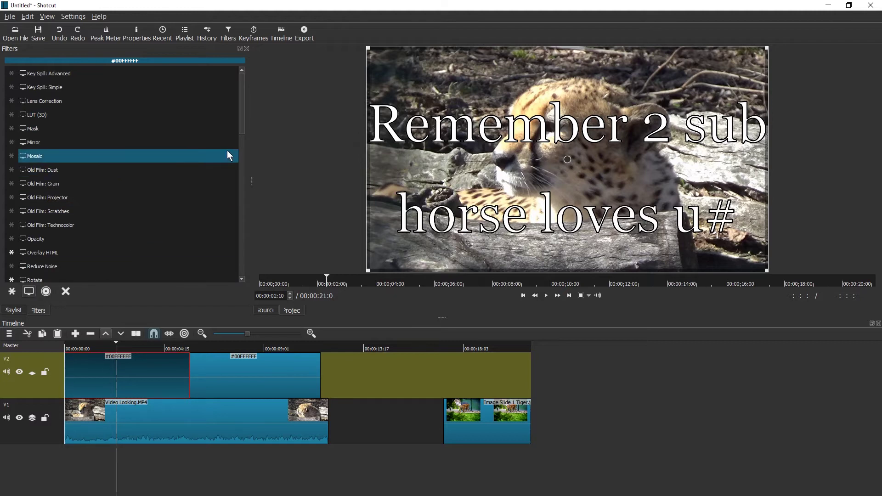
scroll(239, 154, down, 4)
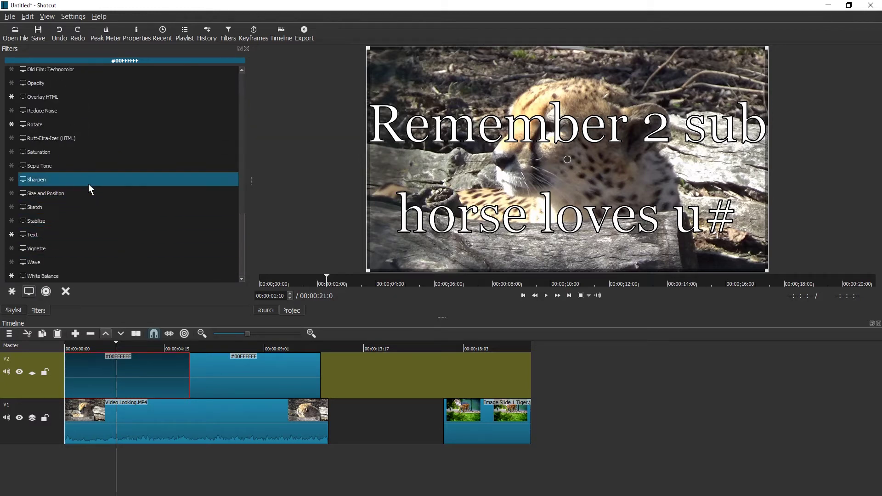
click(89, 186)
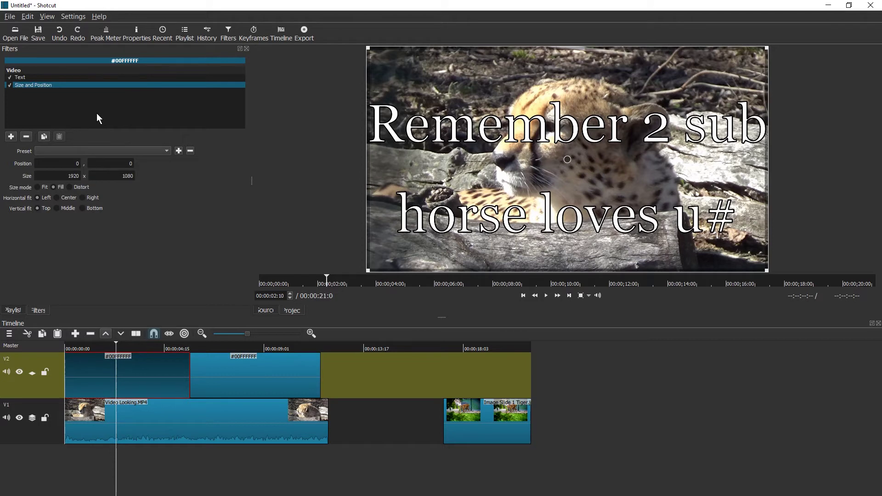
Dock the Keyframes panel beside the Timeline and drag in fade-in and fade-out ramps.
click(254, 34)
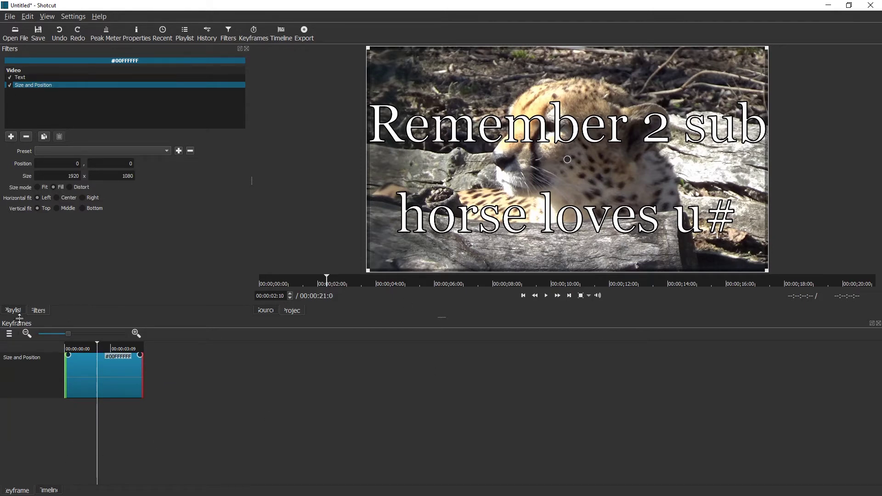
drag(169, 343, 60, 349)
drag(437, 329, 366, 329)
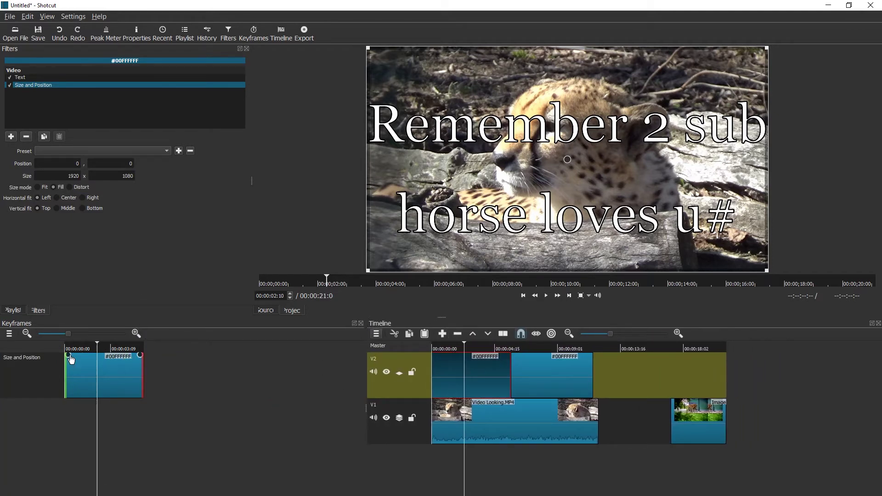
drag(68, 355, 78, 355)
drag(143, 360, 132, 356)
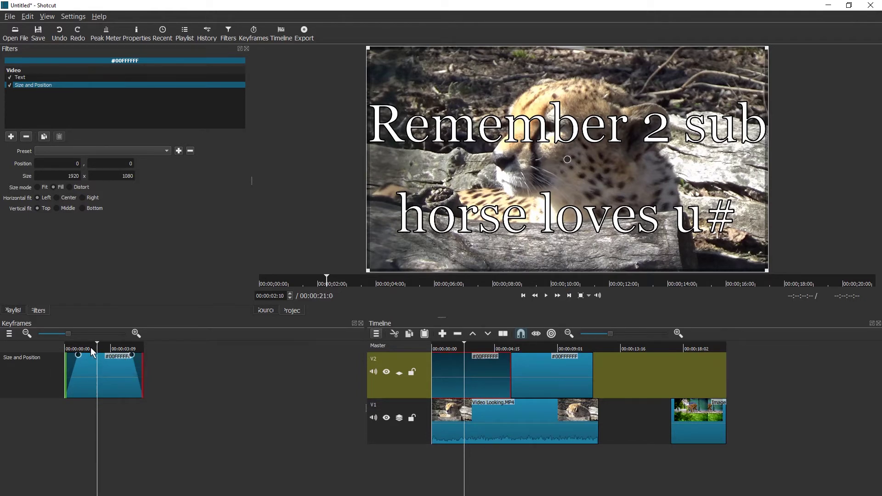
Shift Video Looking.MP4 and both #00FFFFFF text clips right on V1 and V2.
click(754, 423)
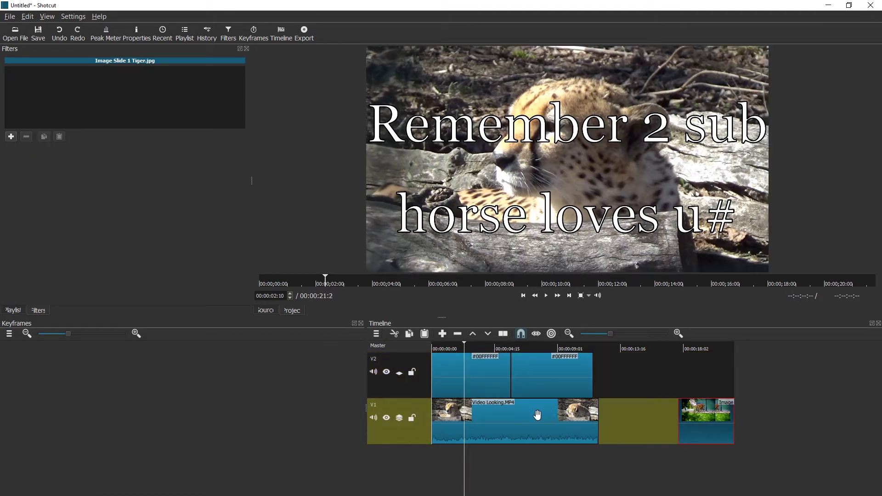
drag(586, 416, 611, 415)
drag(557, 374, 577, 373)
drag(506, 371, 486, 360)
Play back the edit, then park the playhead inside the first title clip.
click(444, 348)
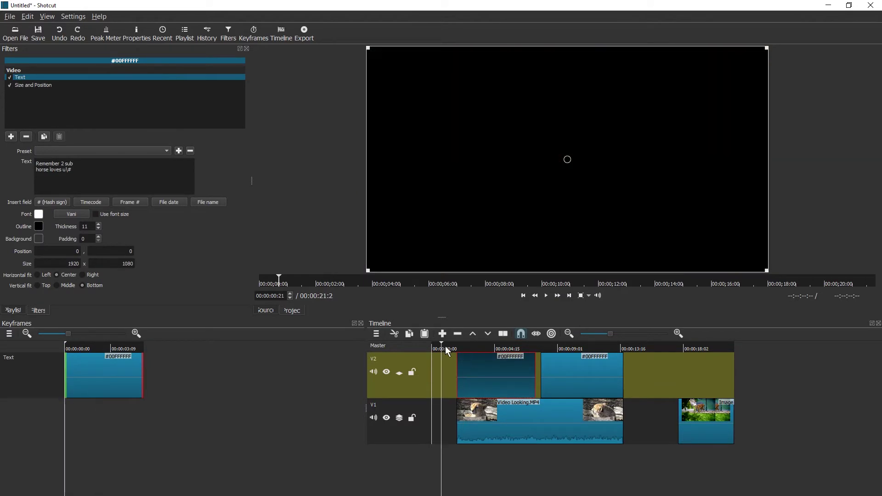
key(space)
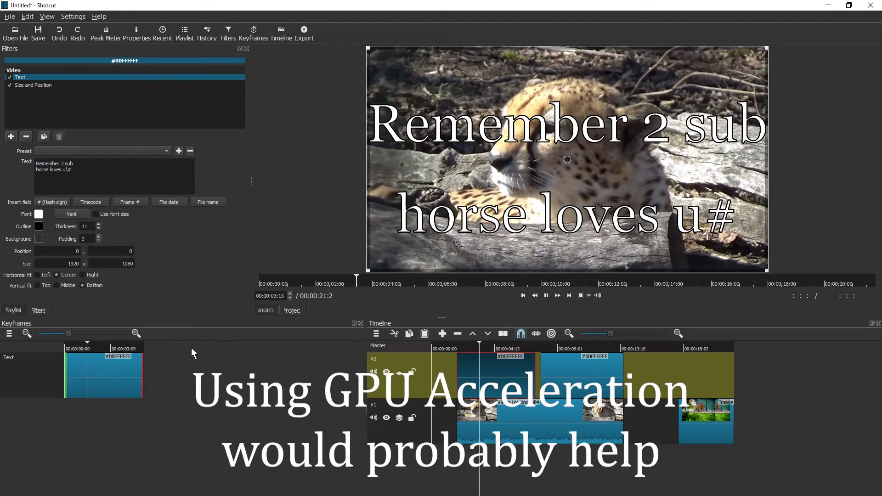
click(514, 344)
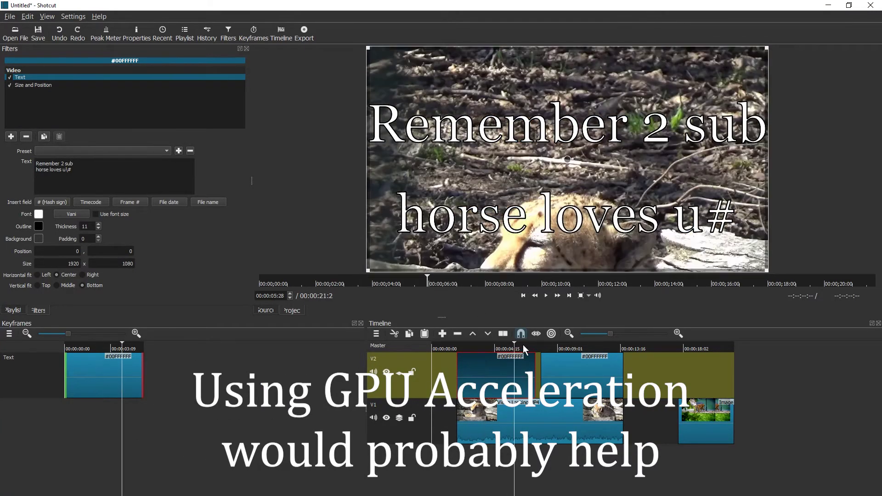
key(space)
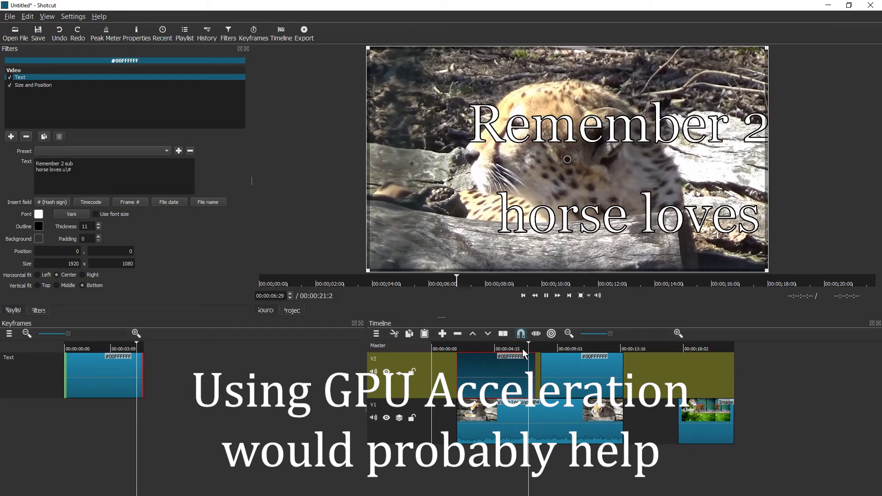
key(space)
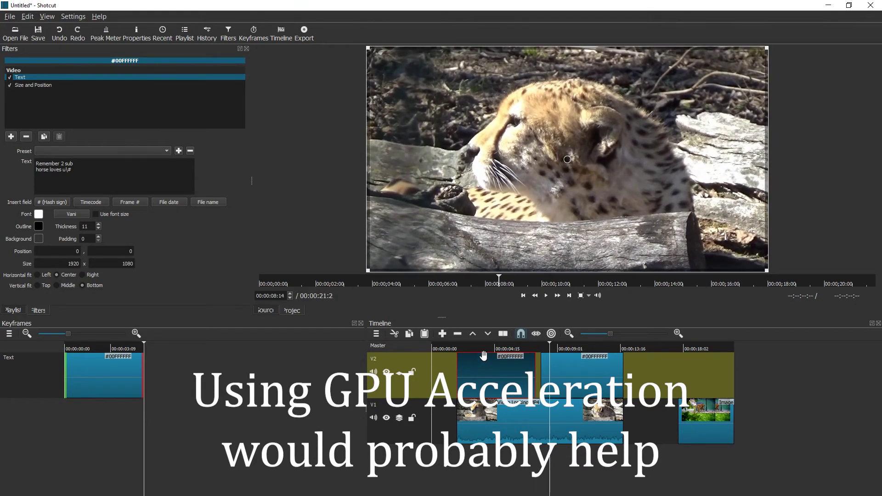
click(123, 362)
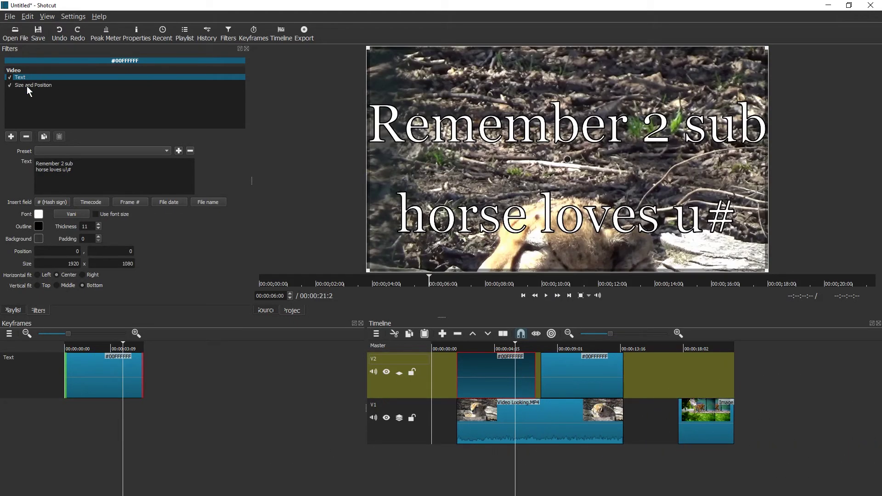
Select the title's Size and Position filter and drag out its ending keyframe ramp.
click(28, 86)
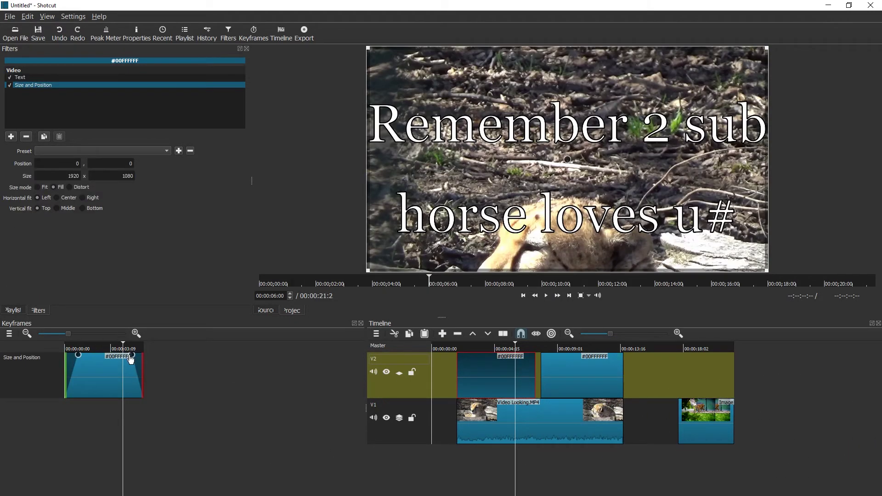
drag(131, 357, 98, 348)
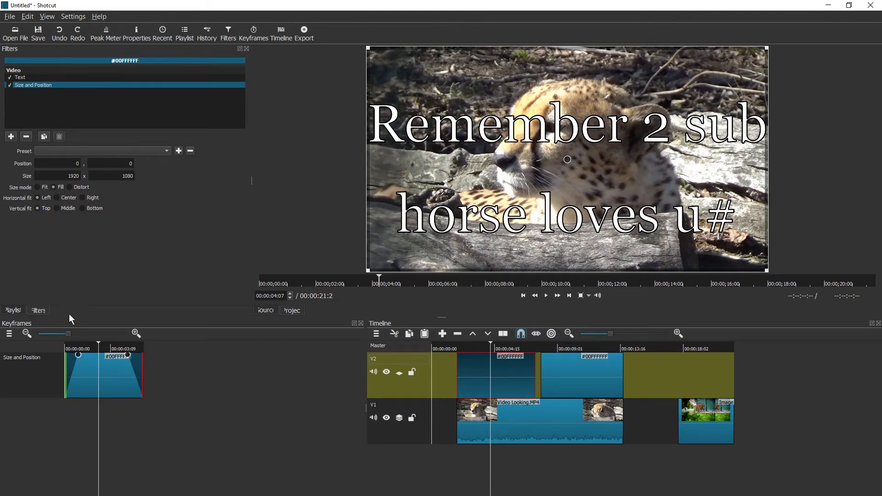
At the title clip's first frame, set Size and Position to 0, -1080, above the frame.
drag(81, 345, 57, 347)
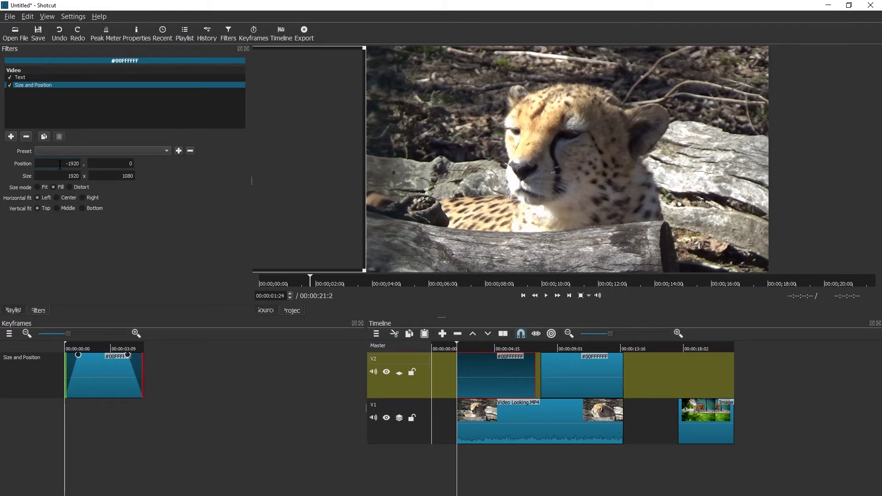
drag(60, 164, 126, 164)
text(-)
key(Tab)
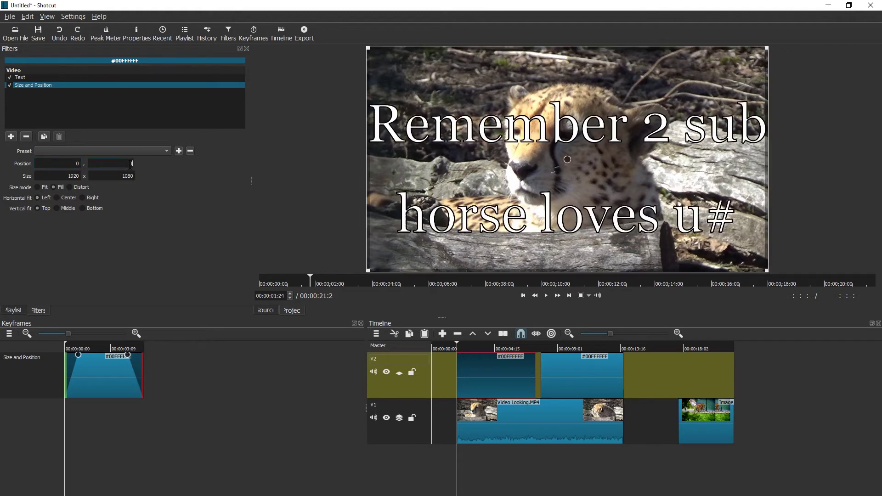
drag(45, 175, 137, 177)
click(110, 164)
key(Tab)
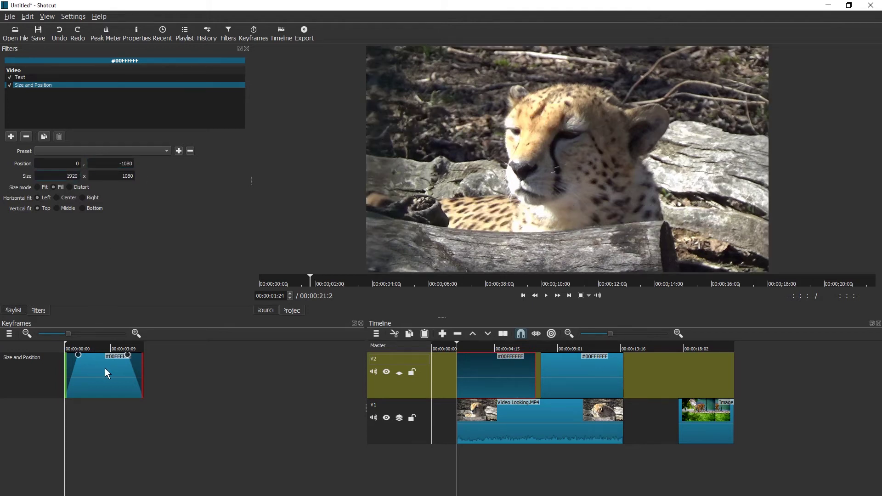
Preview the title sliding in, then set Position X to 0 at the clip's final frame.
click(547, 296)
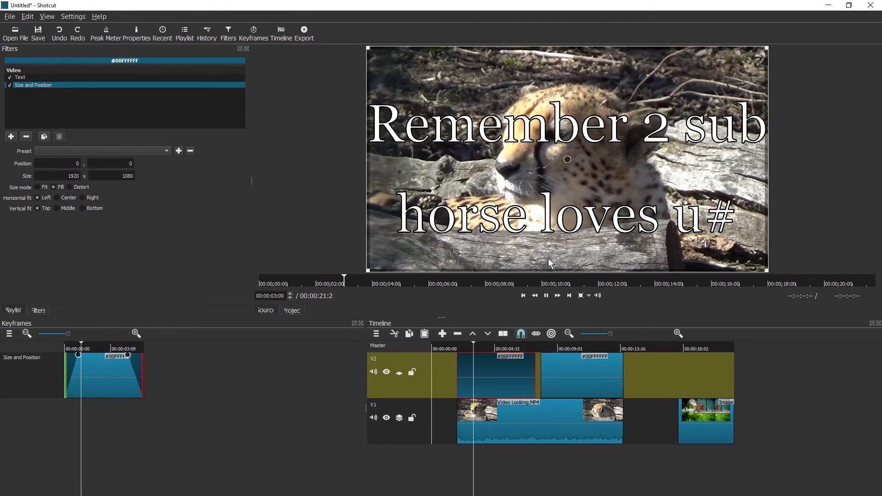
click(546, 296)
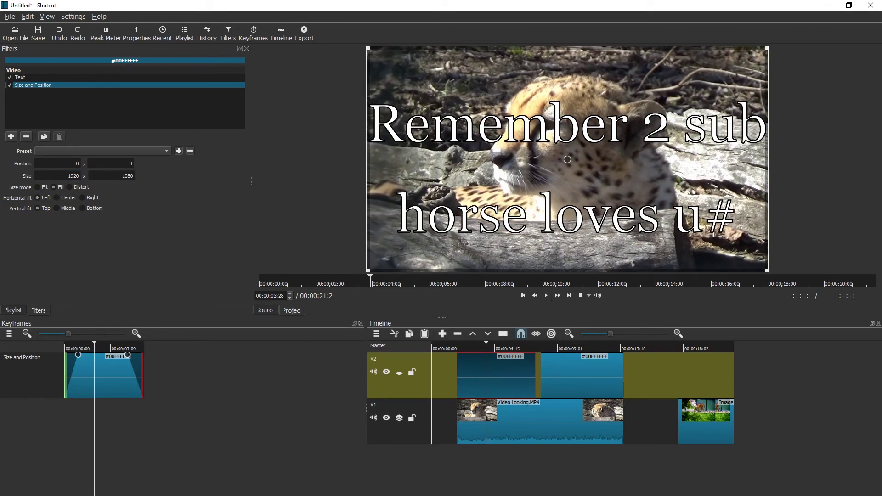
click(117, 370)
click(140, 347)
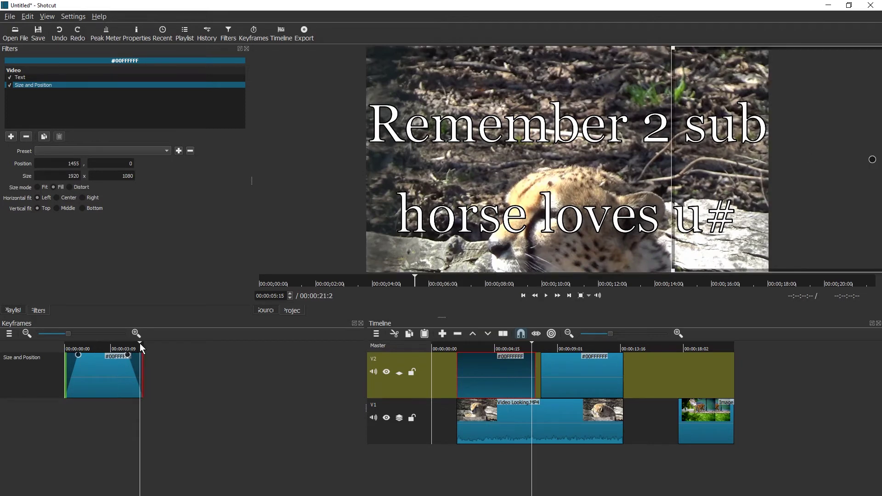
drag(142, 344, 144, 344)
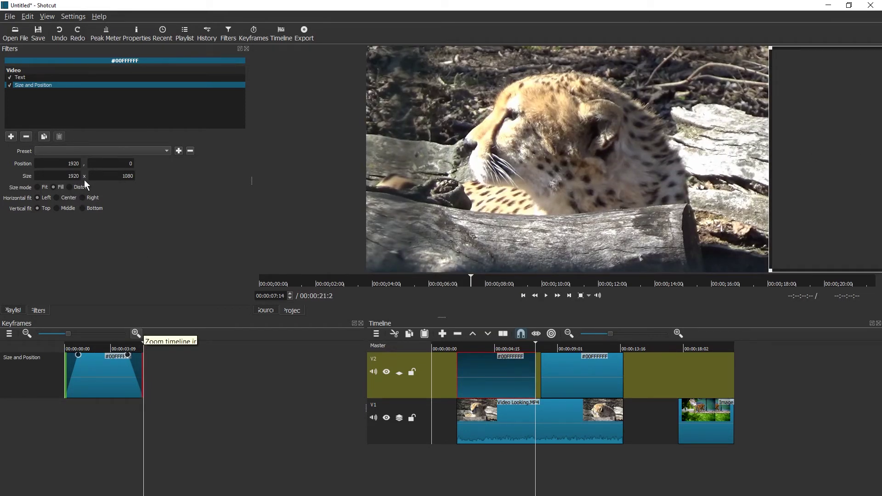
double_click(68, 165)
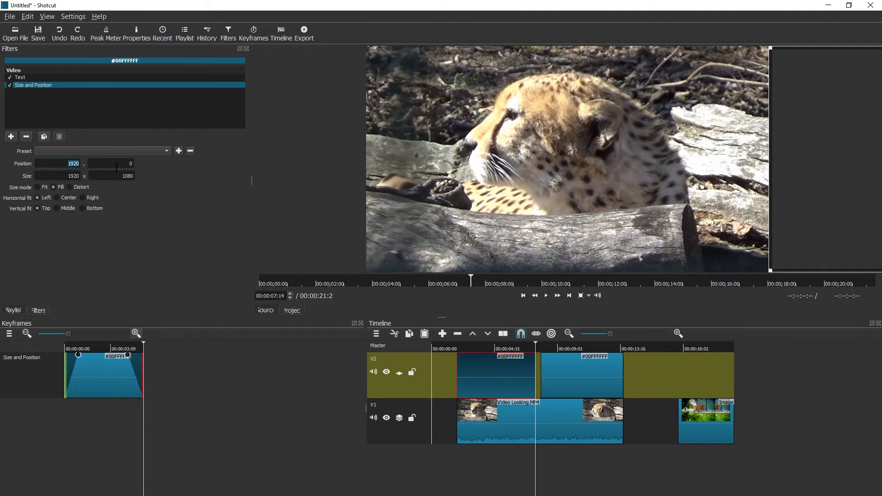
text(0)
key(Tab)
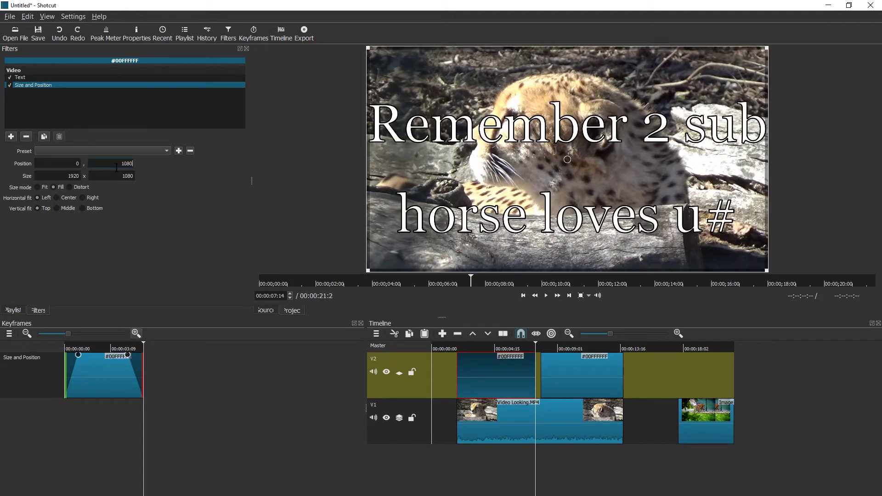
Change the ending Position X to 1920 and replay the title's exit animation.
click(111, 349)
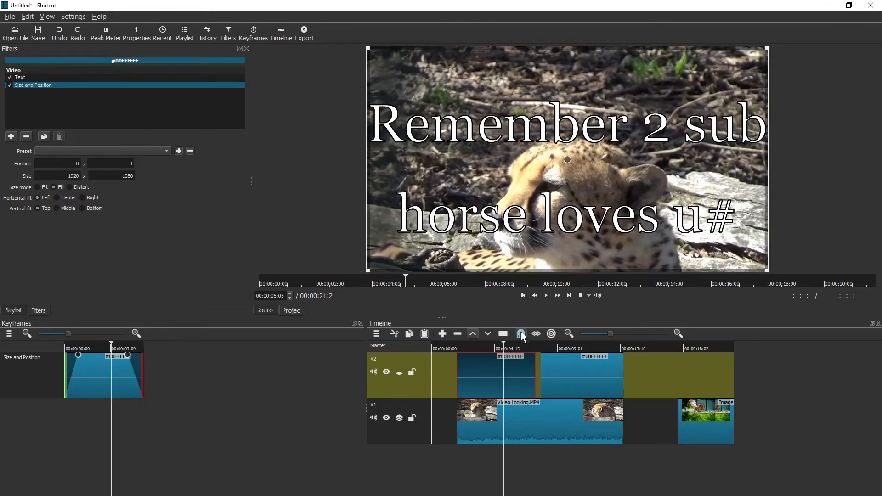
click(548, 295)
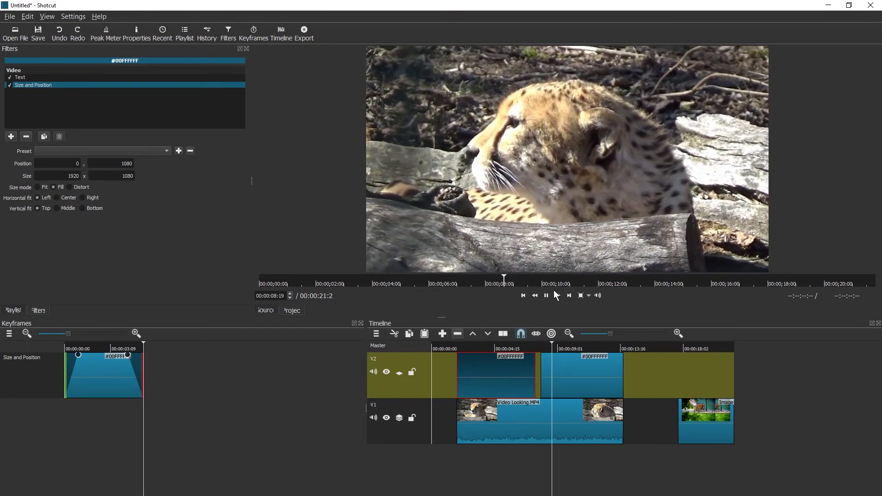
key(space)
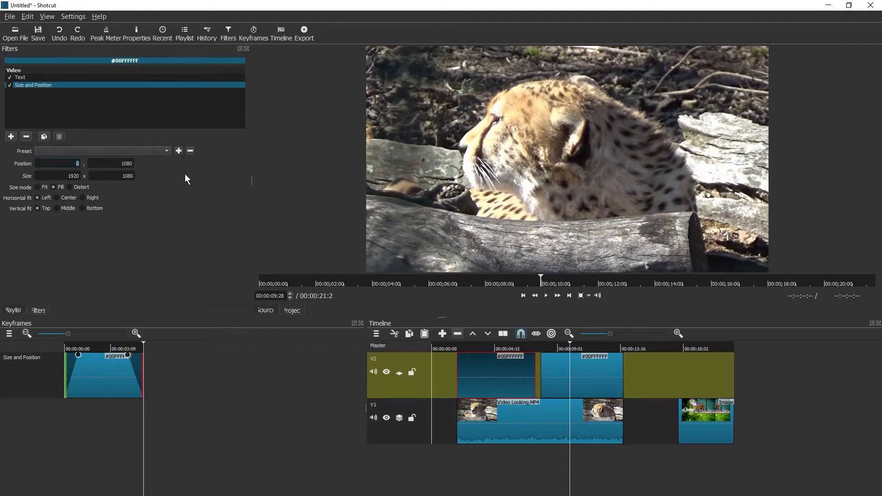
text(1920)
key(Tab)
click(119, 348)
key(space)
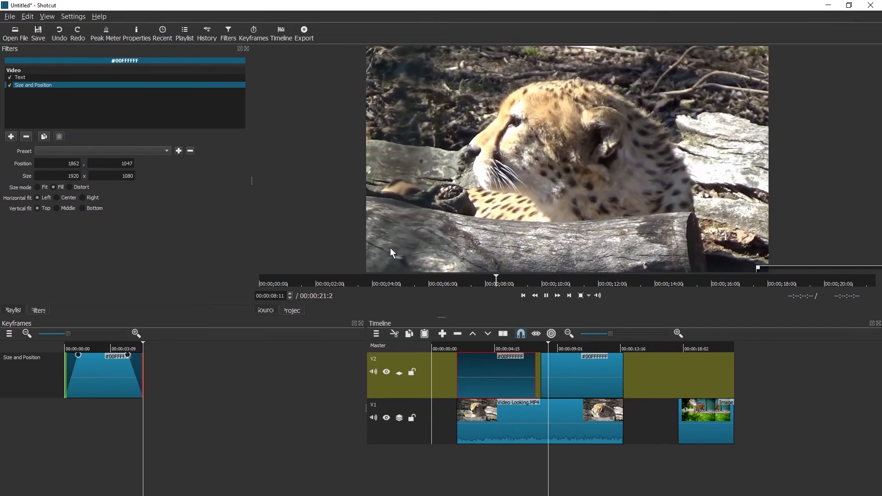
key(space)
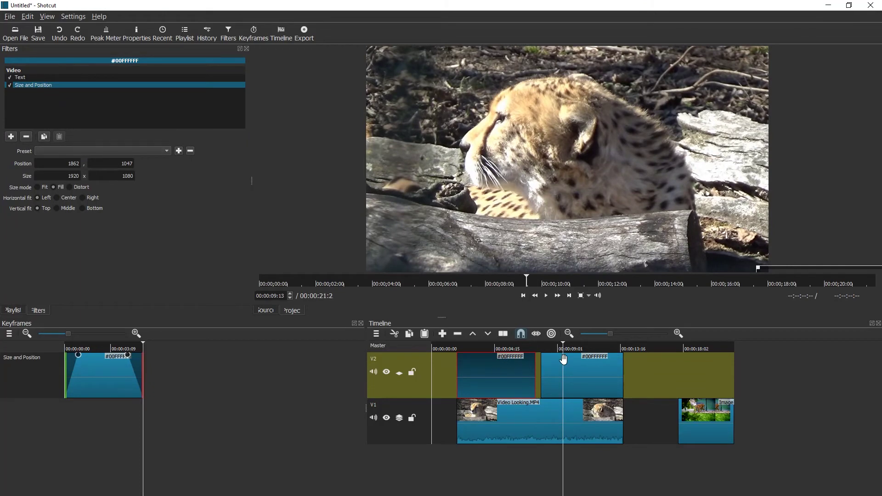
Add a Text filter to the second overlay clip reading 'Hope you enjoy the show?'.
click(563, 359)
click(11, 137)
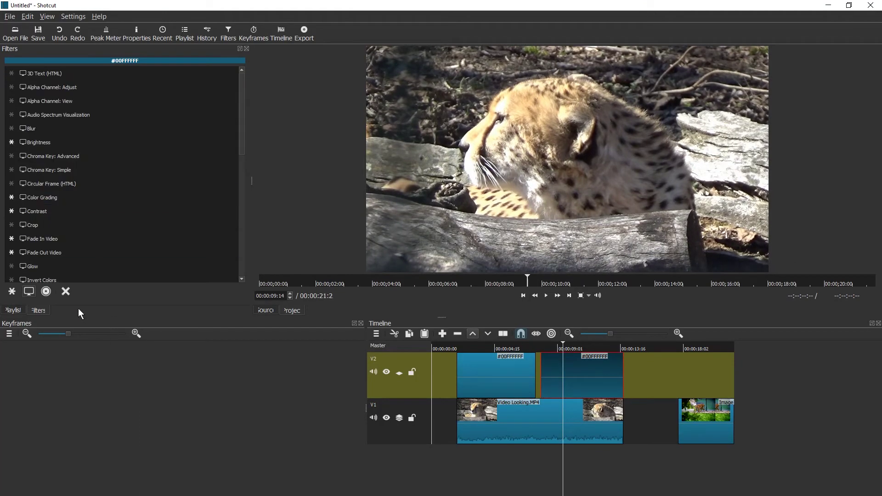
scroll(71, 233, down, 8)
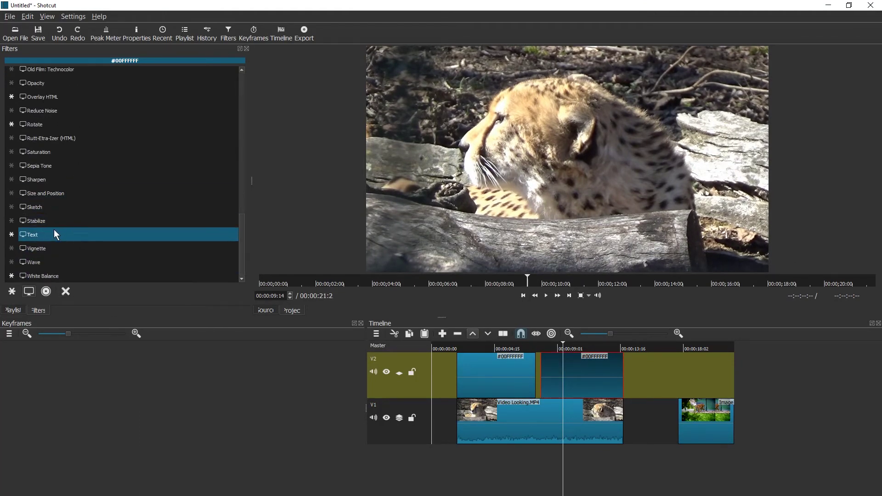
click(54, 235)
triple_click(148, 170)
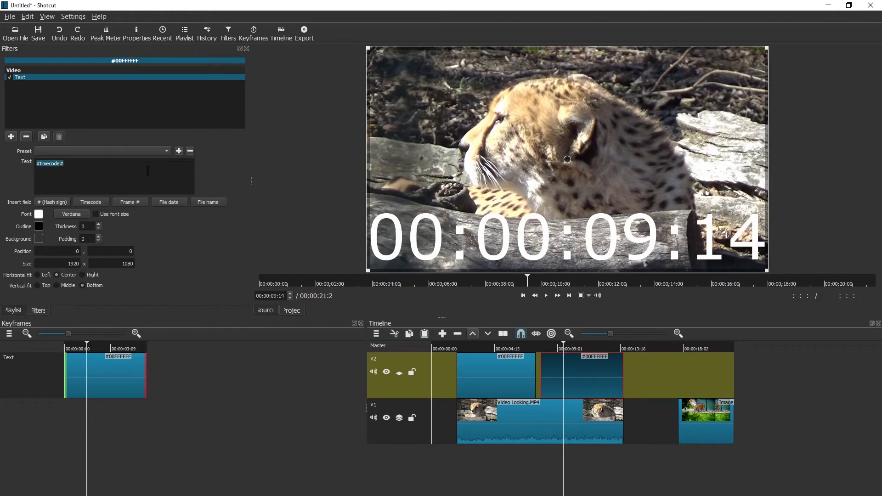
text(Hoe you)
key(BackSpace)
key(BackSpace)
key(BackSpace)
key(BackSpace)
key(BackSpace)
text(pe you e)
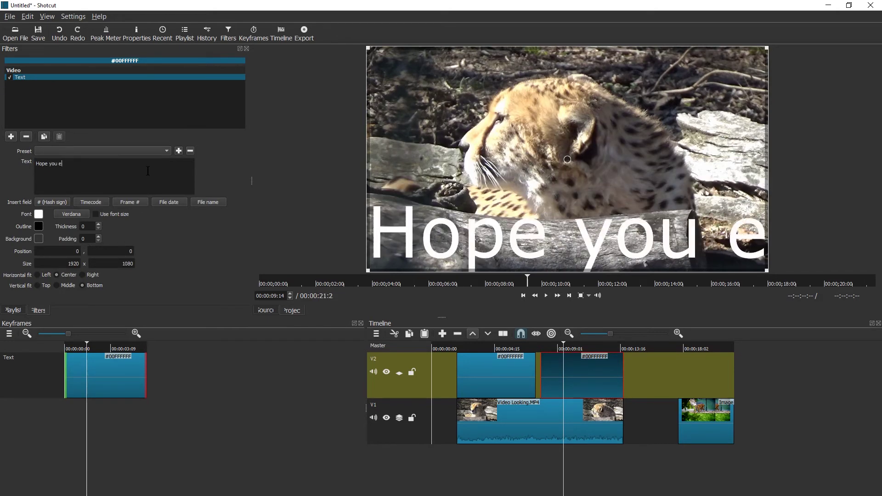
text(njoy the show?)
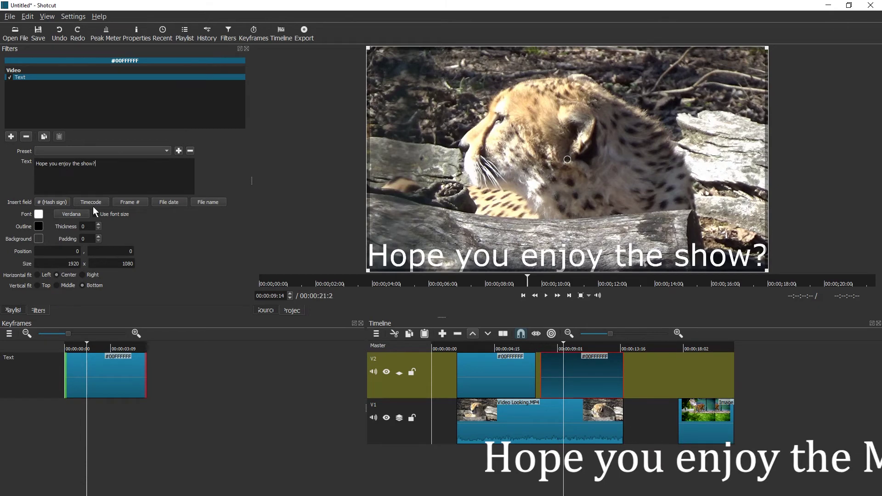
click(11, 137)
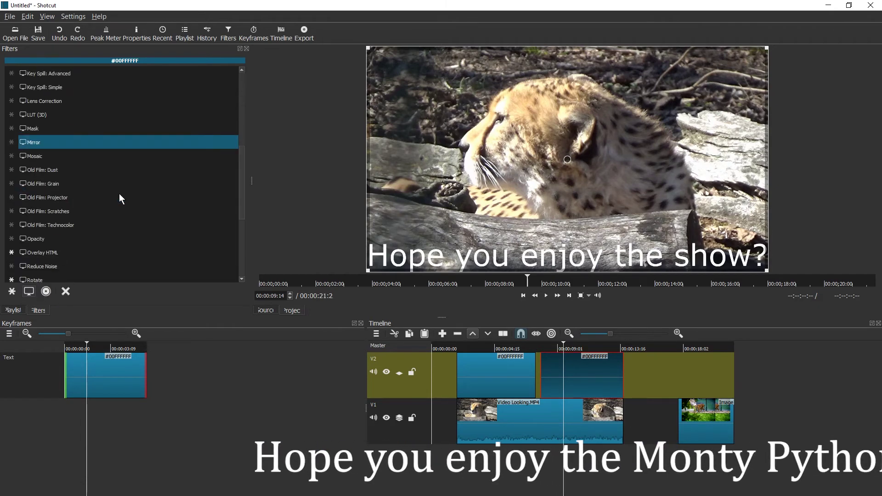
scroll(119, 177, down, 4)
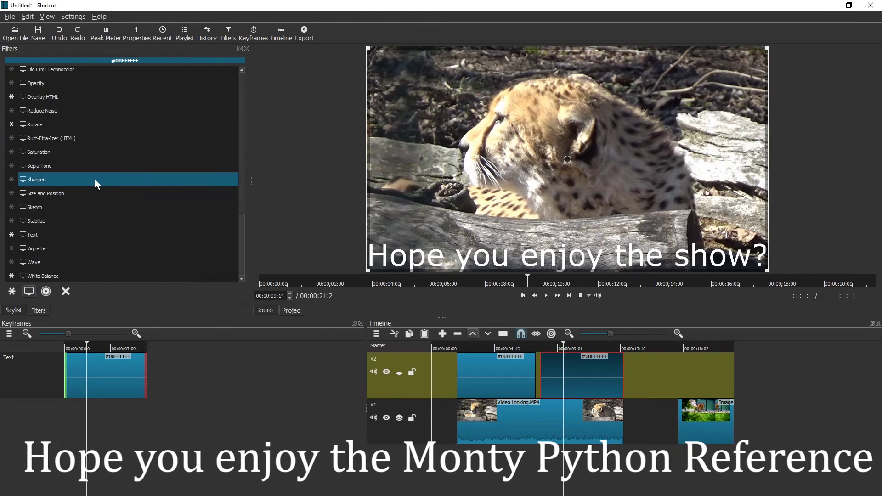
Add Size and Position to the caption, create a start ramp, and set size 192 x 108.
click(71, 194)
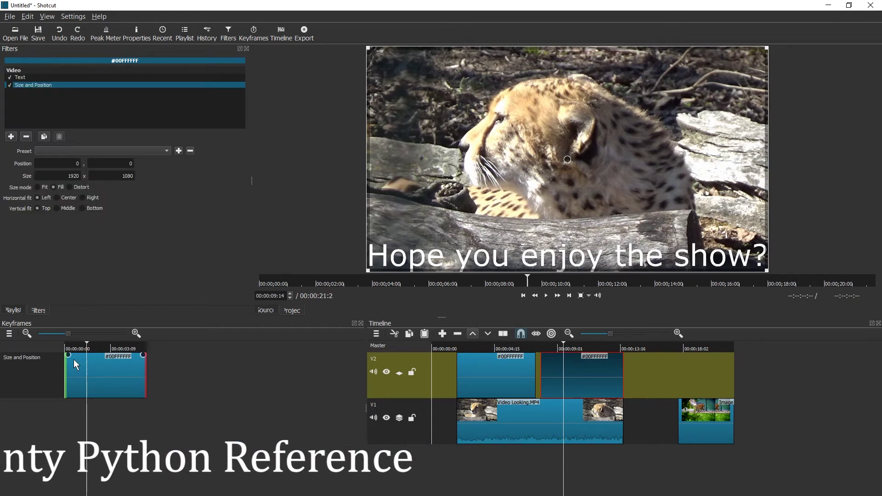
mouse_move(69, 357)
mouse_down()
mouse_move(118, 359)
mouse_move(66, 349)
mouse_up()
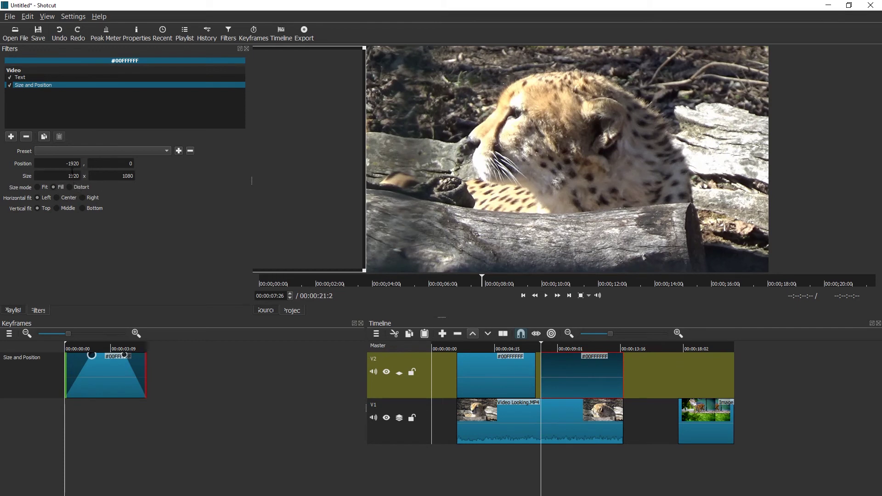
double_click(68, 177)
text(192)
key(Tab)
key(BackSpace)
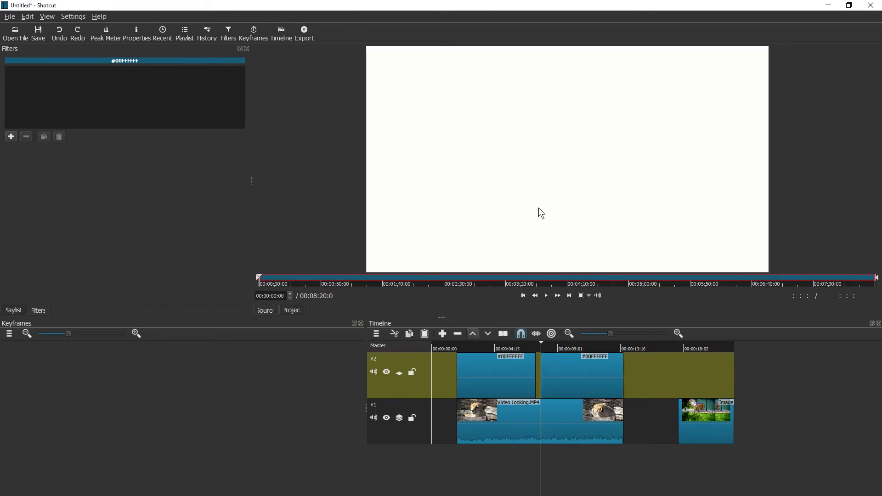
Reselect the second overlay's Size and Position filter and play the caption growing to full frame.
click(549, 361)
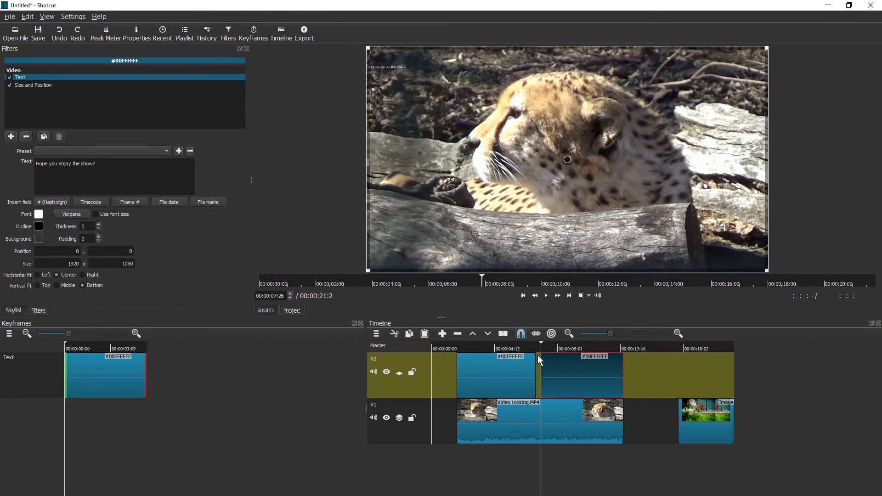
click(51, 86)
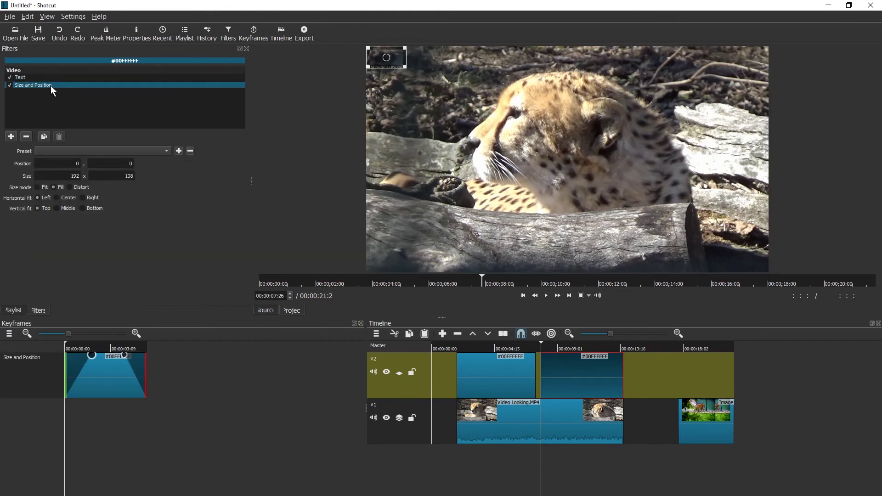
click(538, 349)
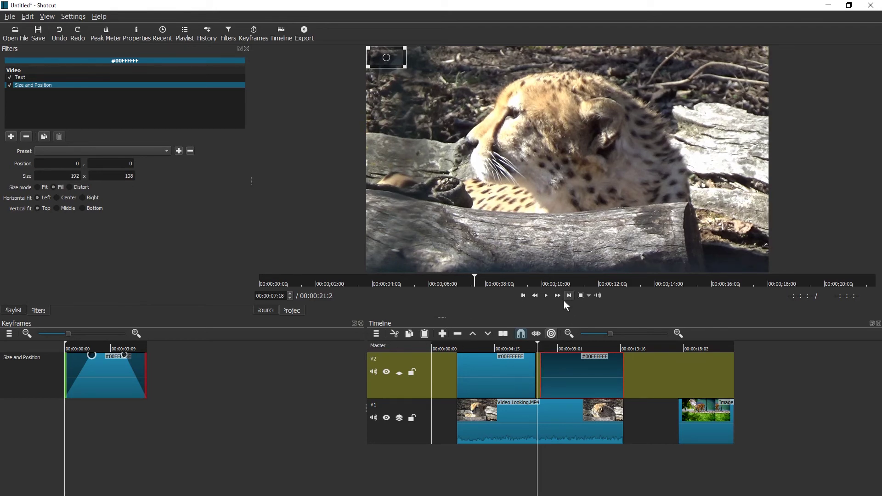
click(546, 295)
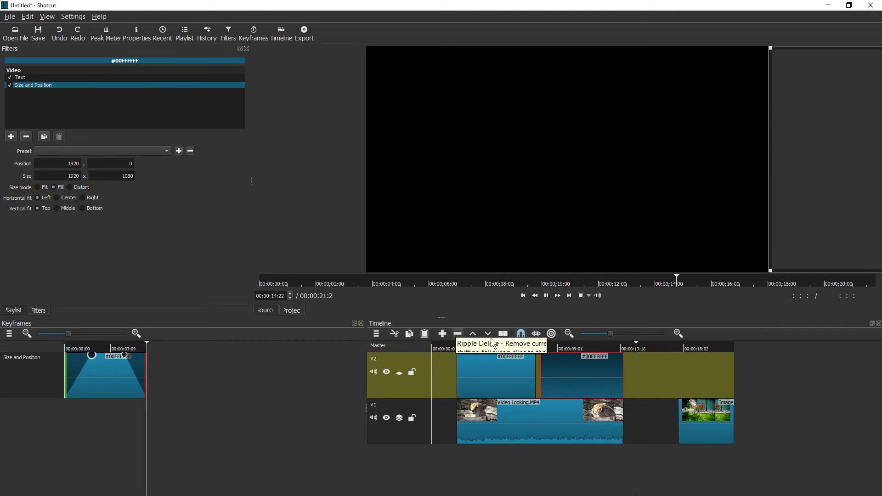
key(space)
At the overlay clip's last frame, set the caption's size to 192 x 108.
click(536, 346)
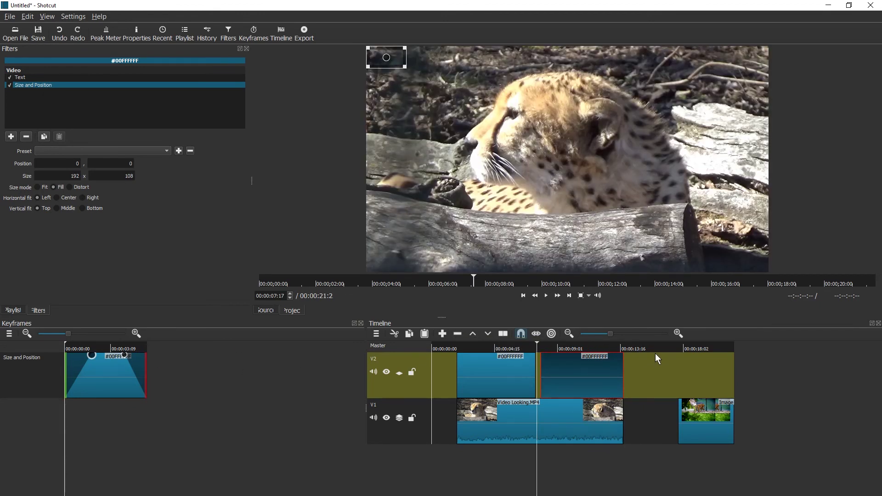
click(120, 347)
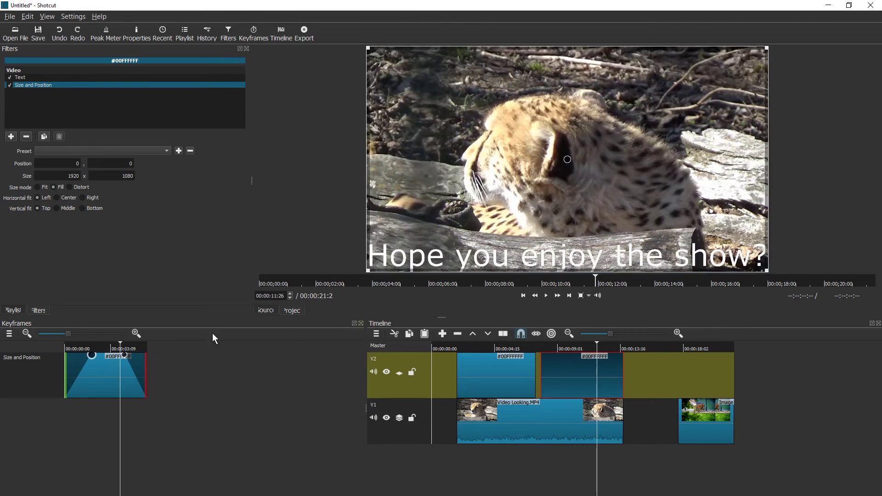
click(148, 348)
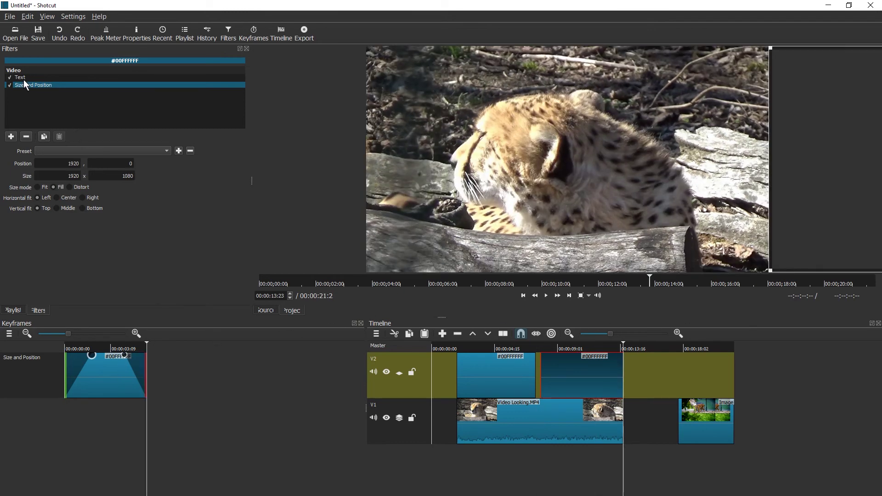
double_click(64, 173)
text(092)
key(Tab)
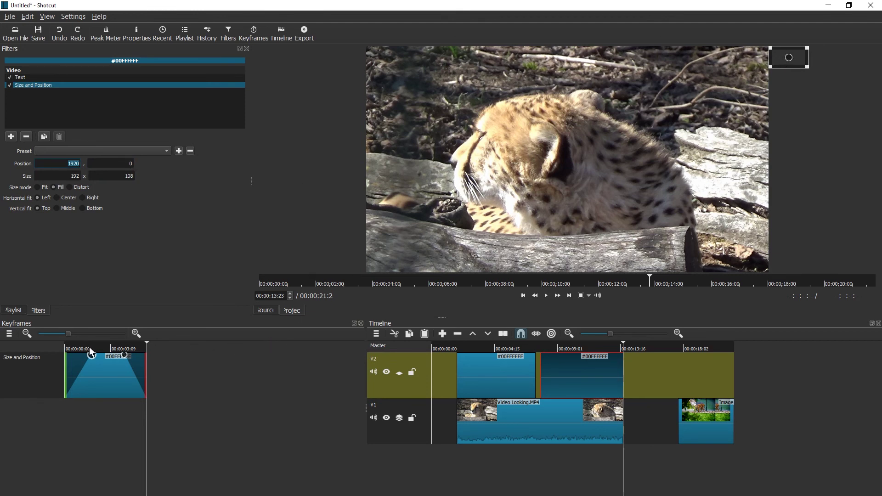
click(111, 348)
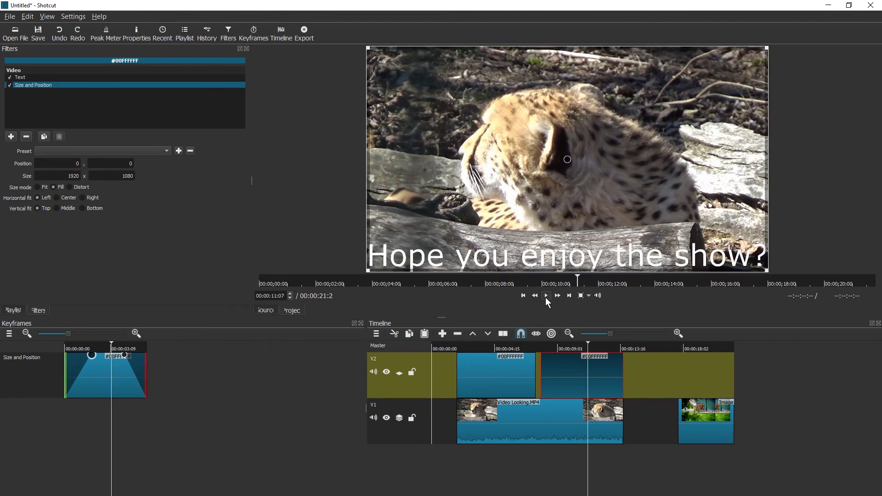
click(546, 297)
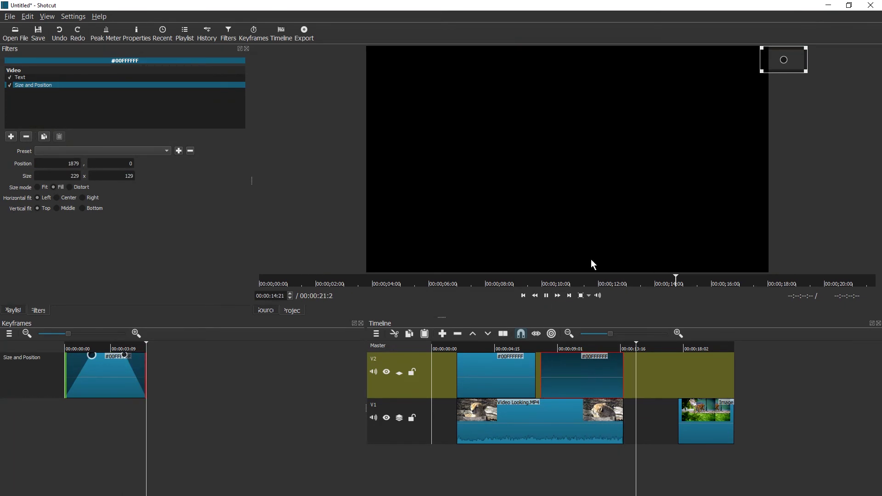
click(452, 349)
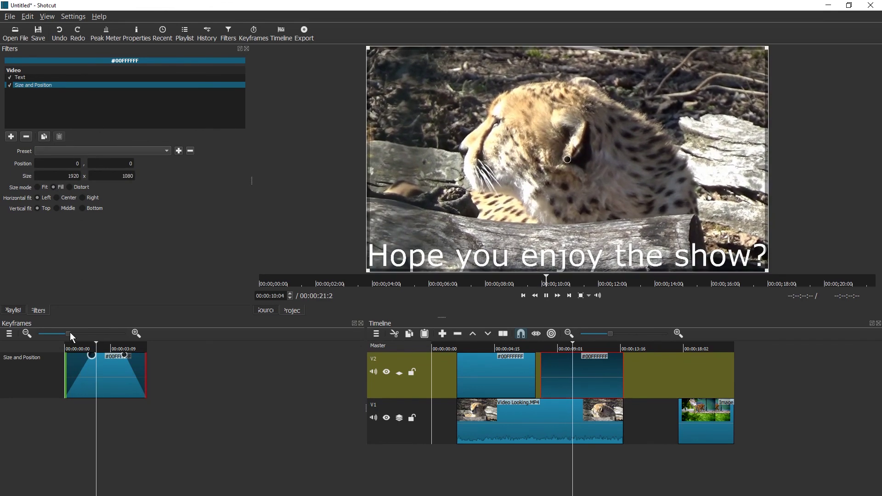
click(73, 16)
mouse_move(98, 18)
key(Escape)
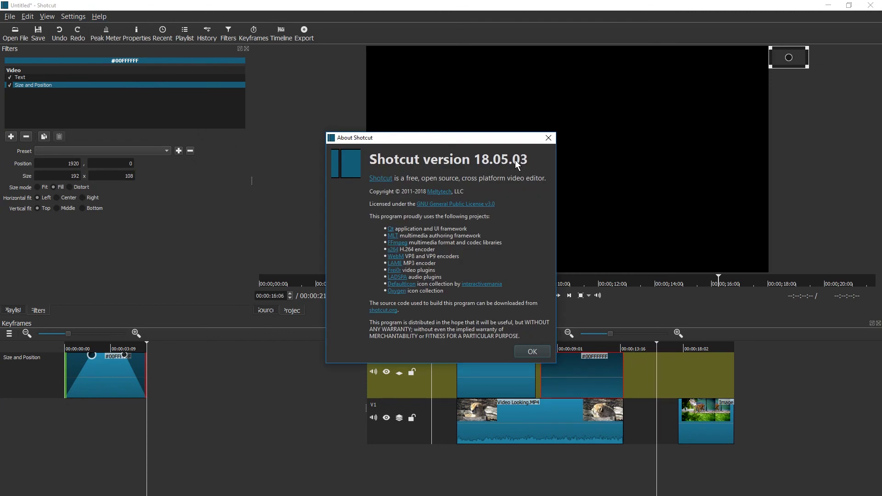
click(547, 139)
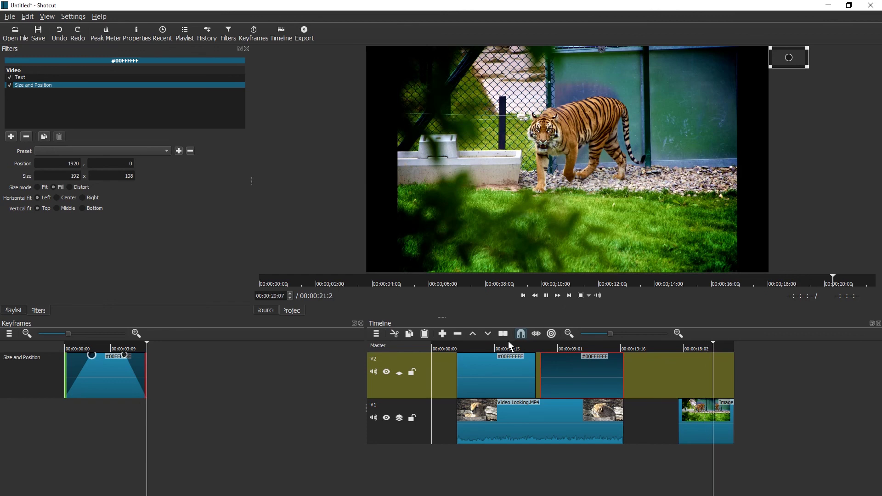
drag(483, 348, 467, 348)
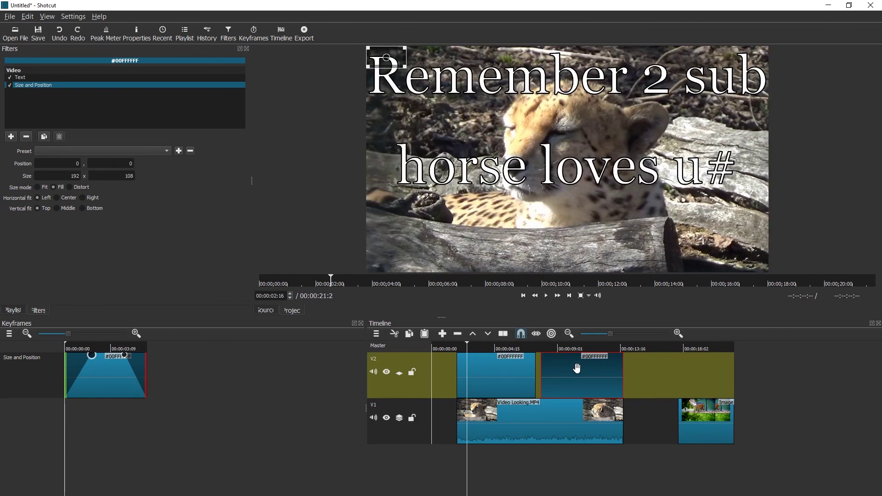
drag(681, 357, 616, 358)
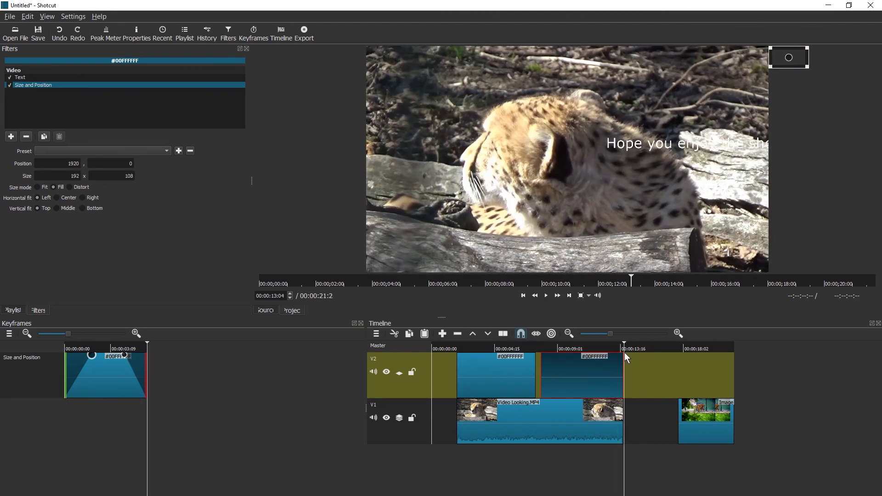
drag(624, 352, 464, 355)
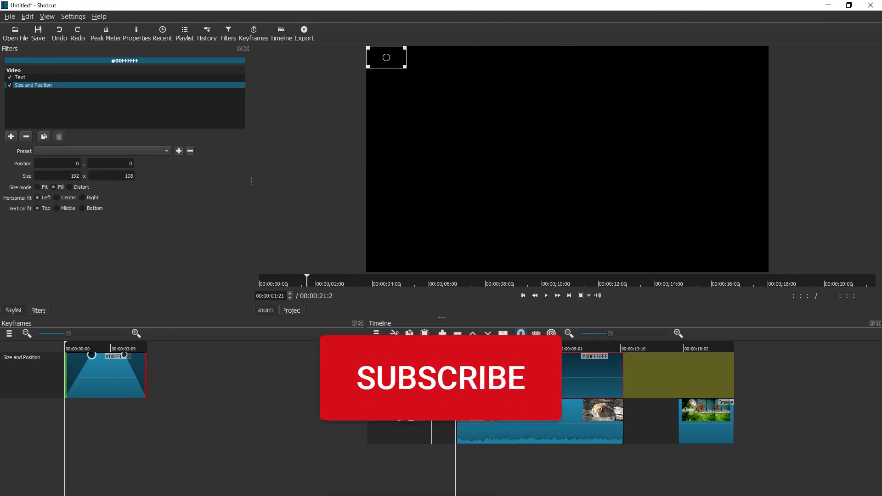